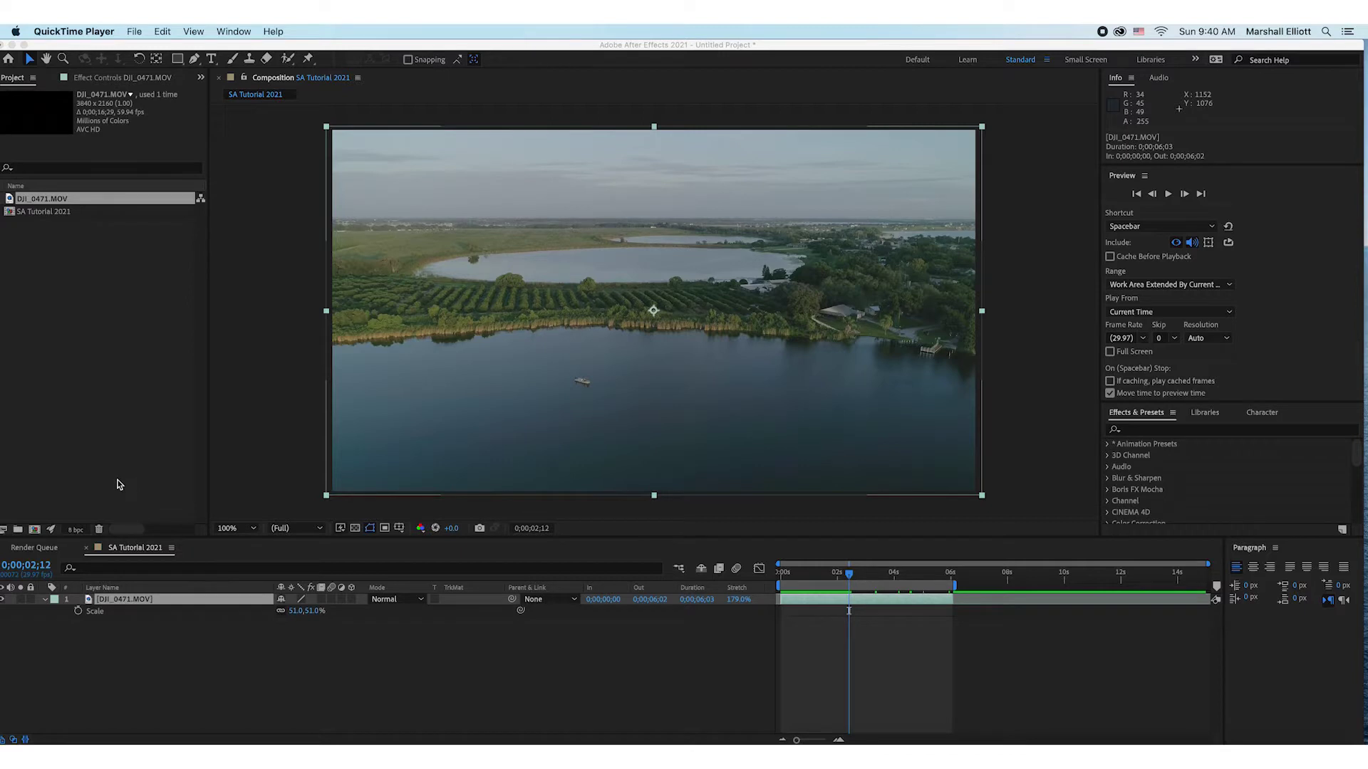
Bring After Effects forward and scrub the drone clip to 0;00;01;17.
click(91, 606)
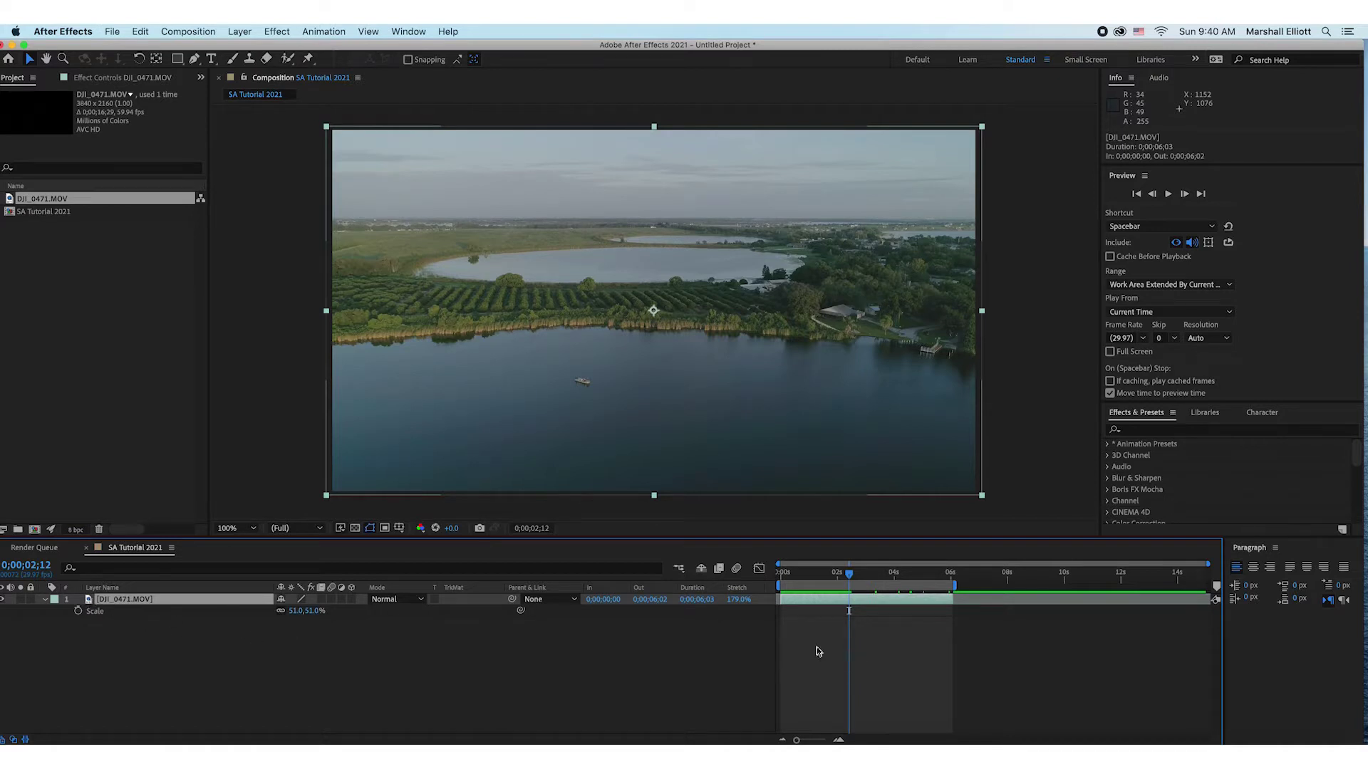
mouse_move(849, 574)
mouse_down()
mouse_move(785, 579)
mouse_move(872, 586)
mouse_move(825, 586)
mouse_up()
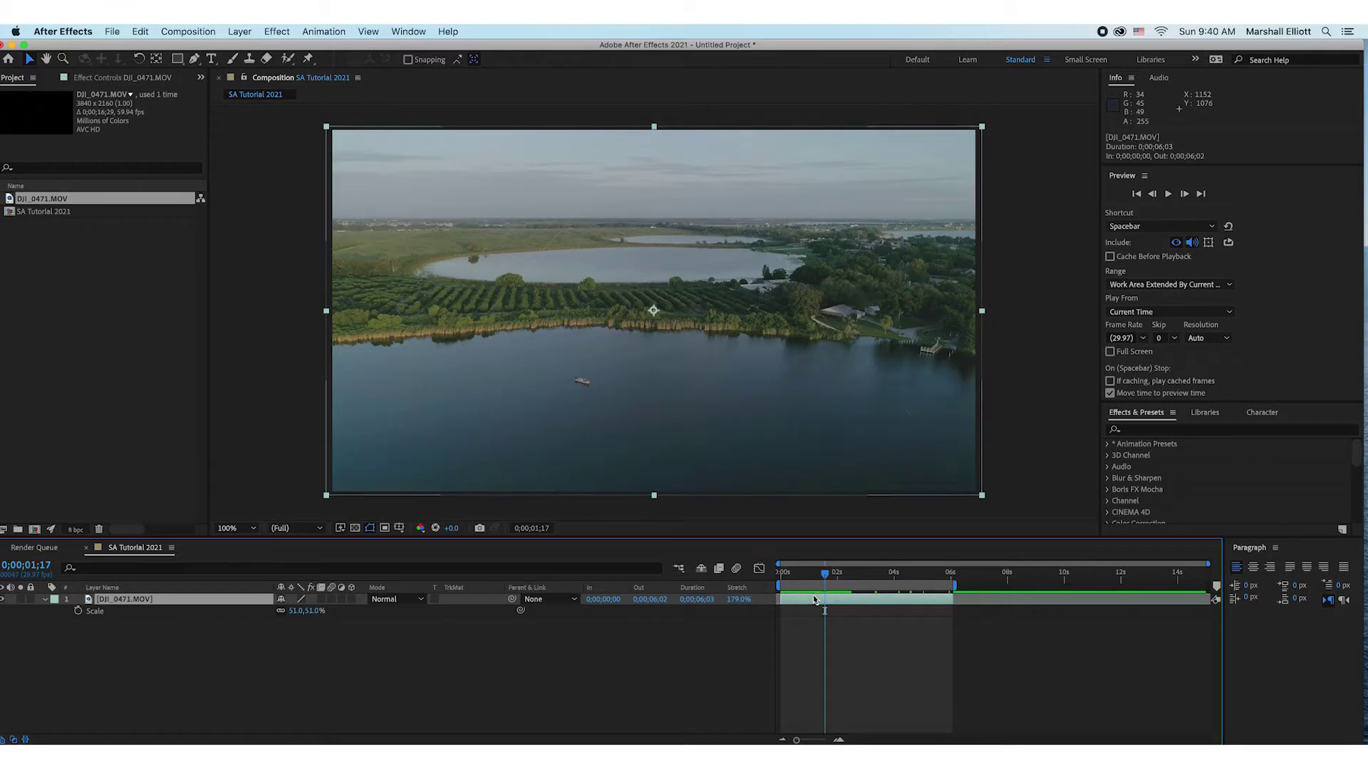
click(1155, 432)
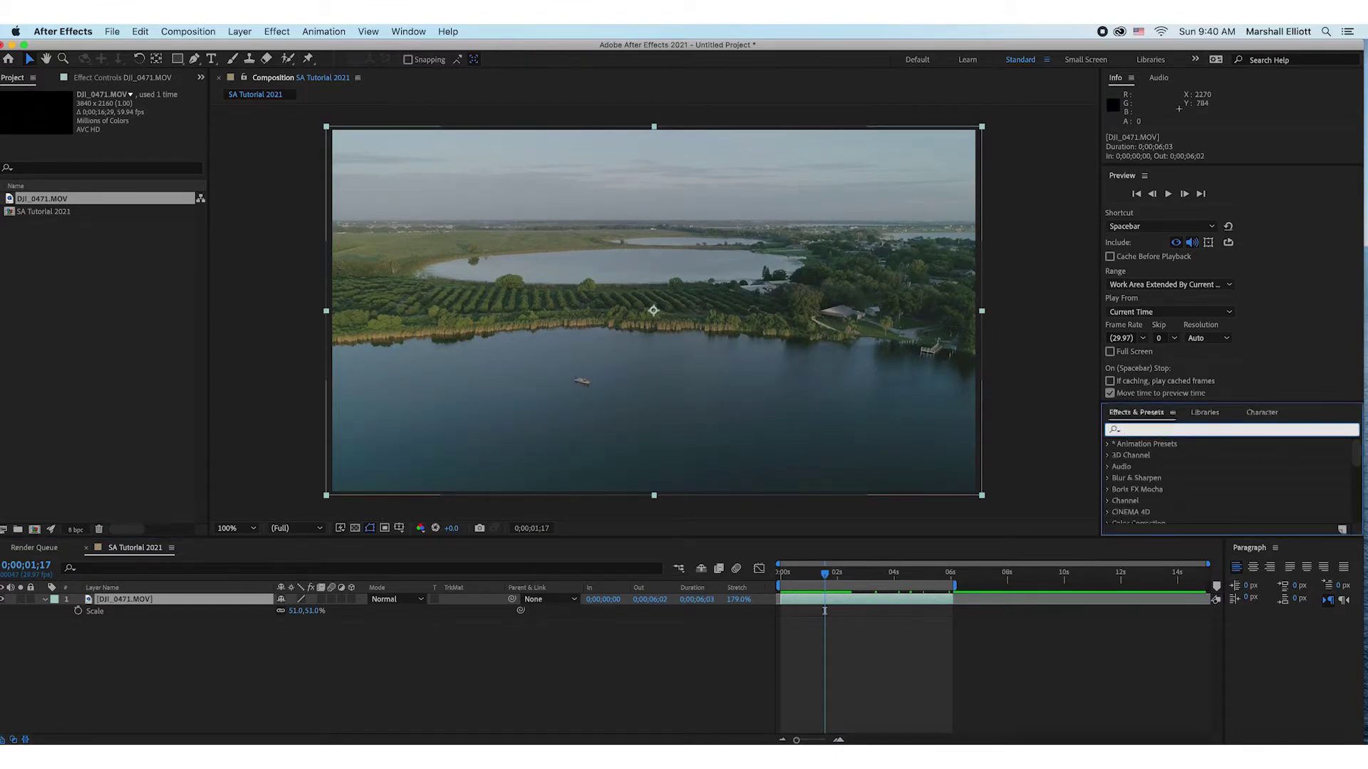
Search 'lum' and apply Lumetri Color to the selected DJI_0471.MOV layer.
text(lum)
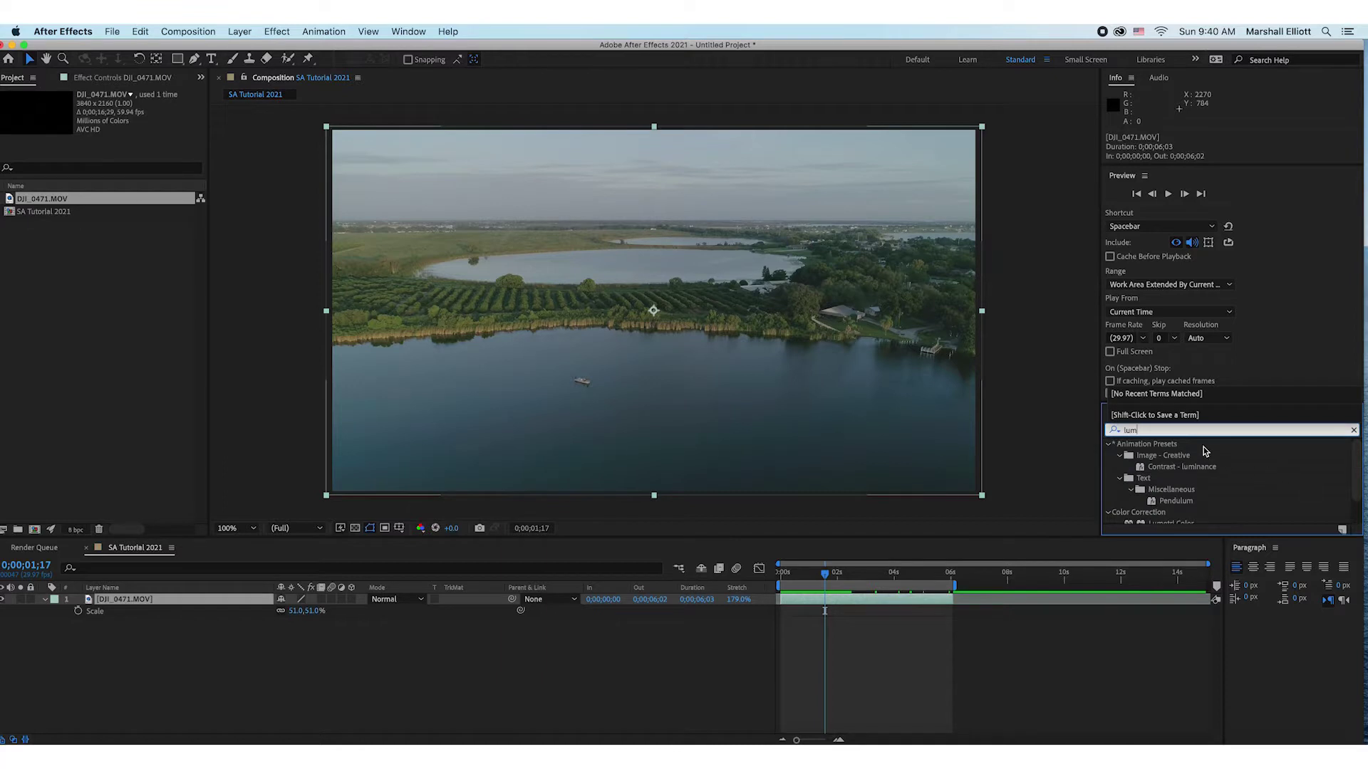
scroll(1203, 447, down, 1)
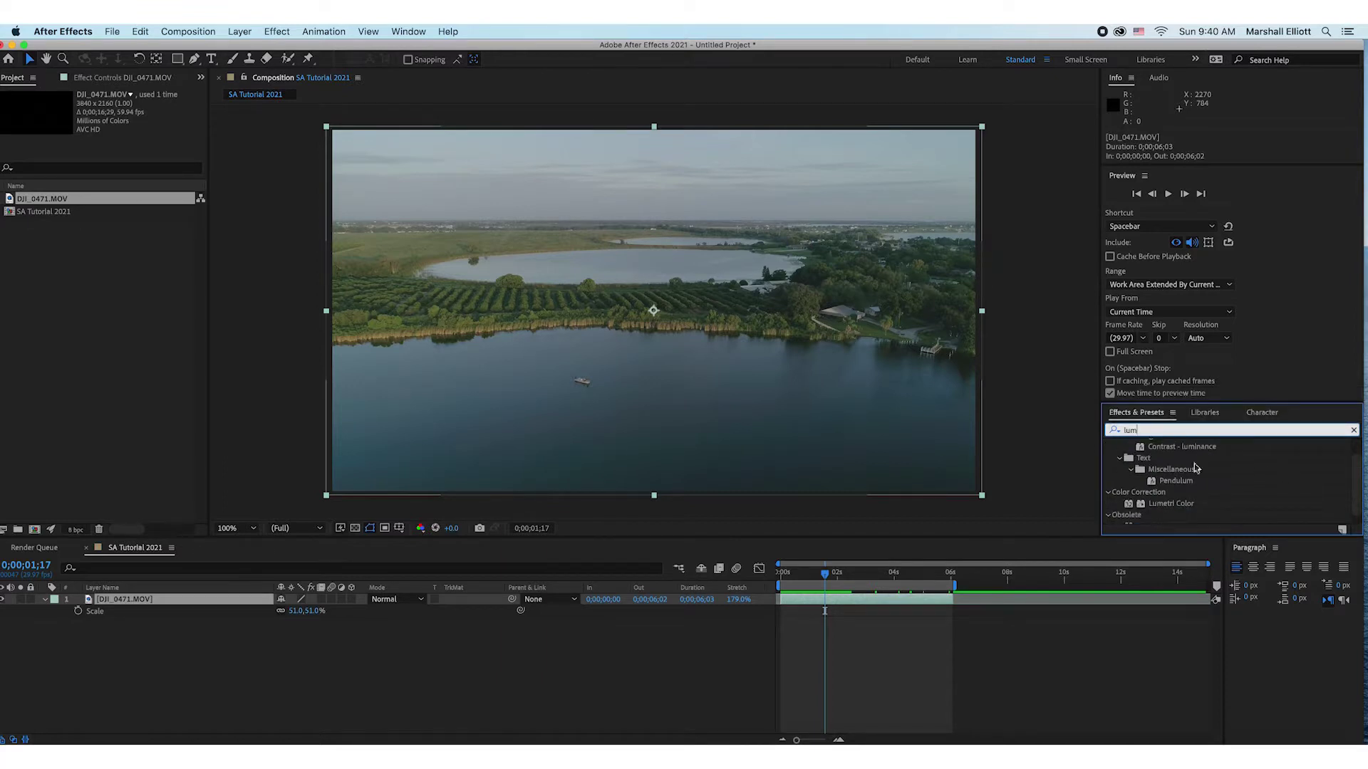
click(1172, 505)
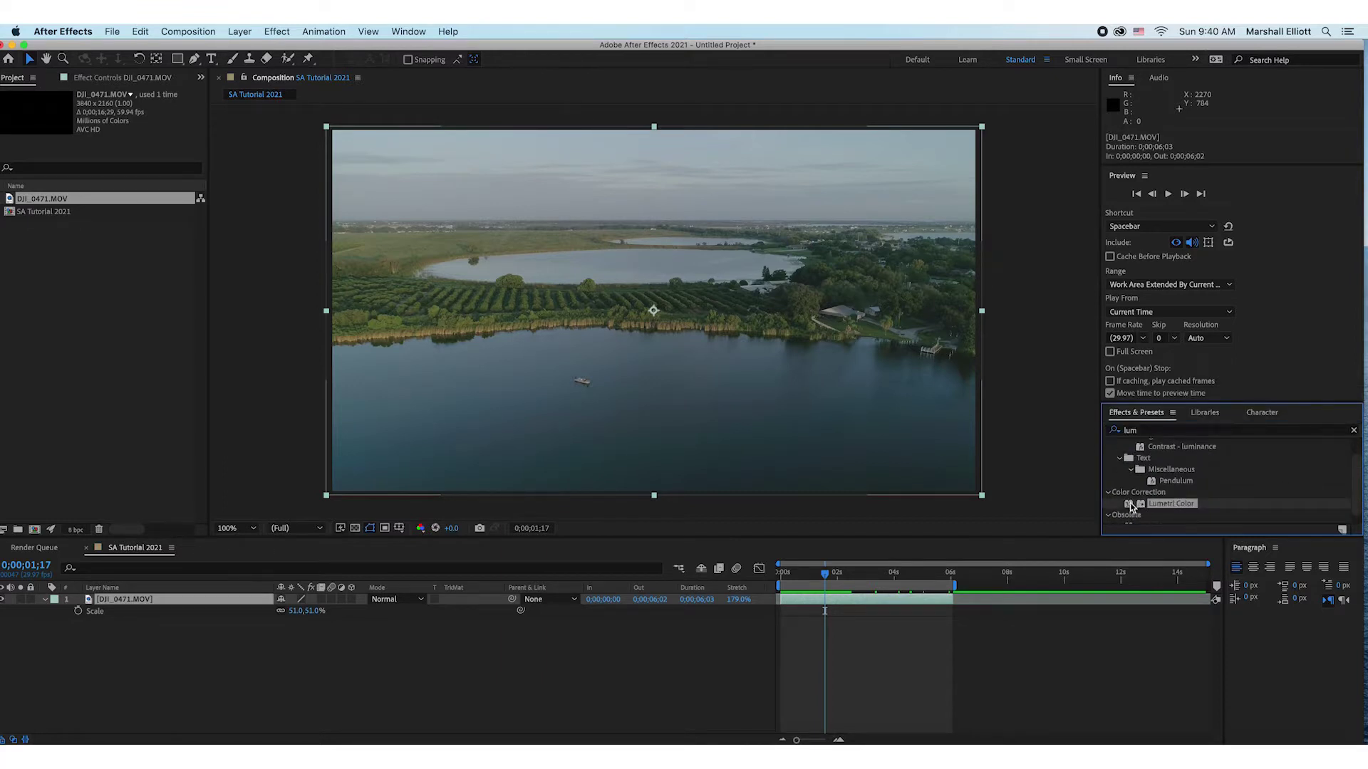
drag(1129, 507, 910, 605)
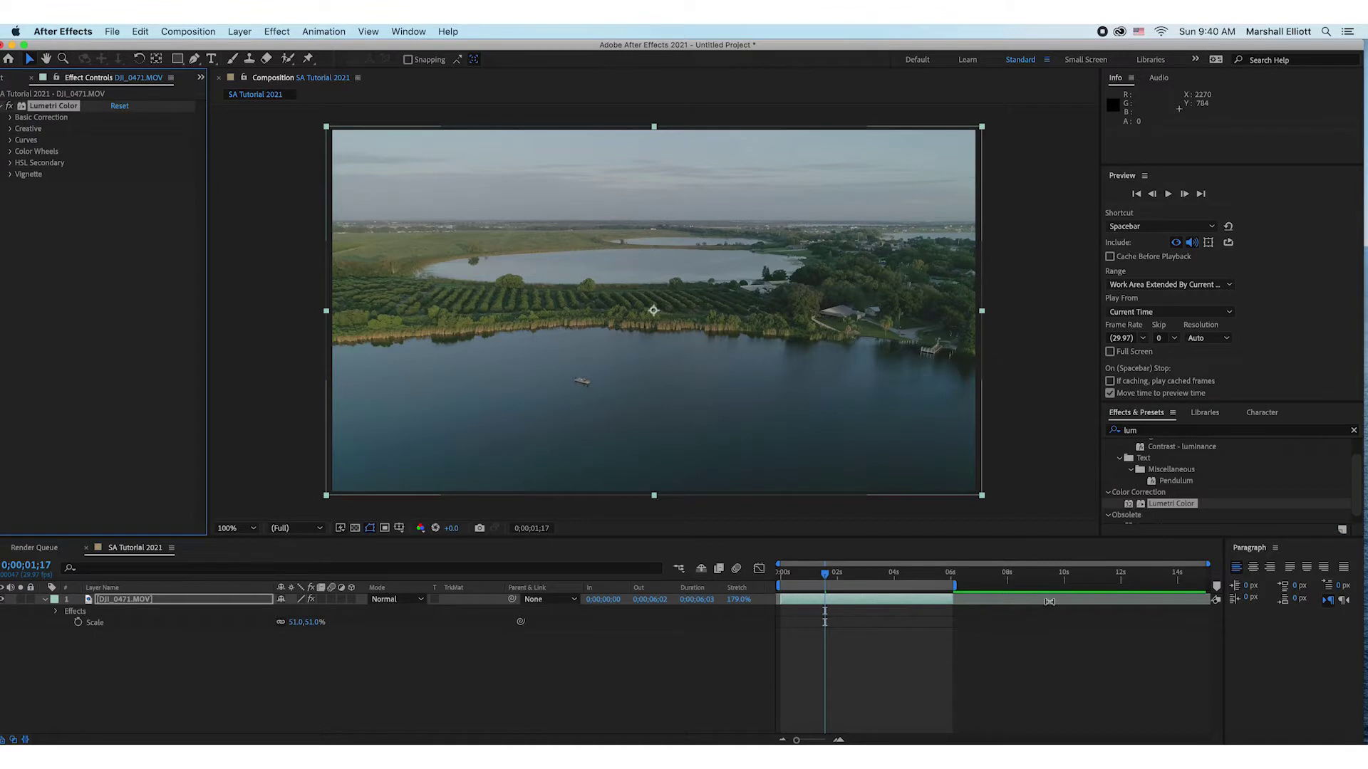
key(super+z)
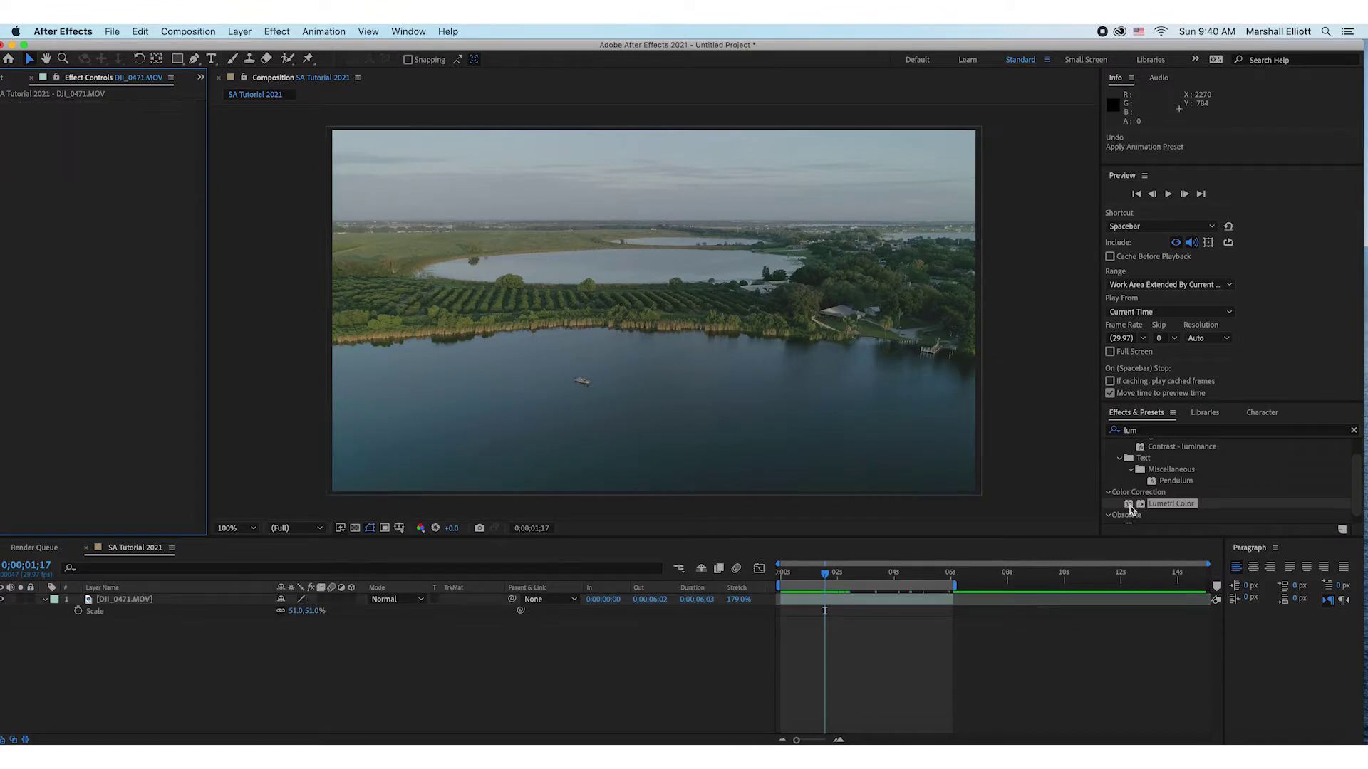
click(890, 604)
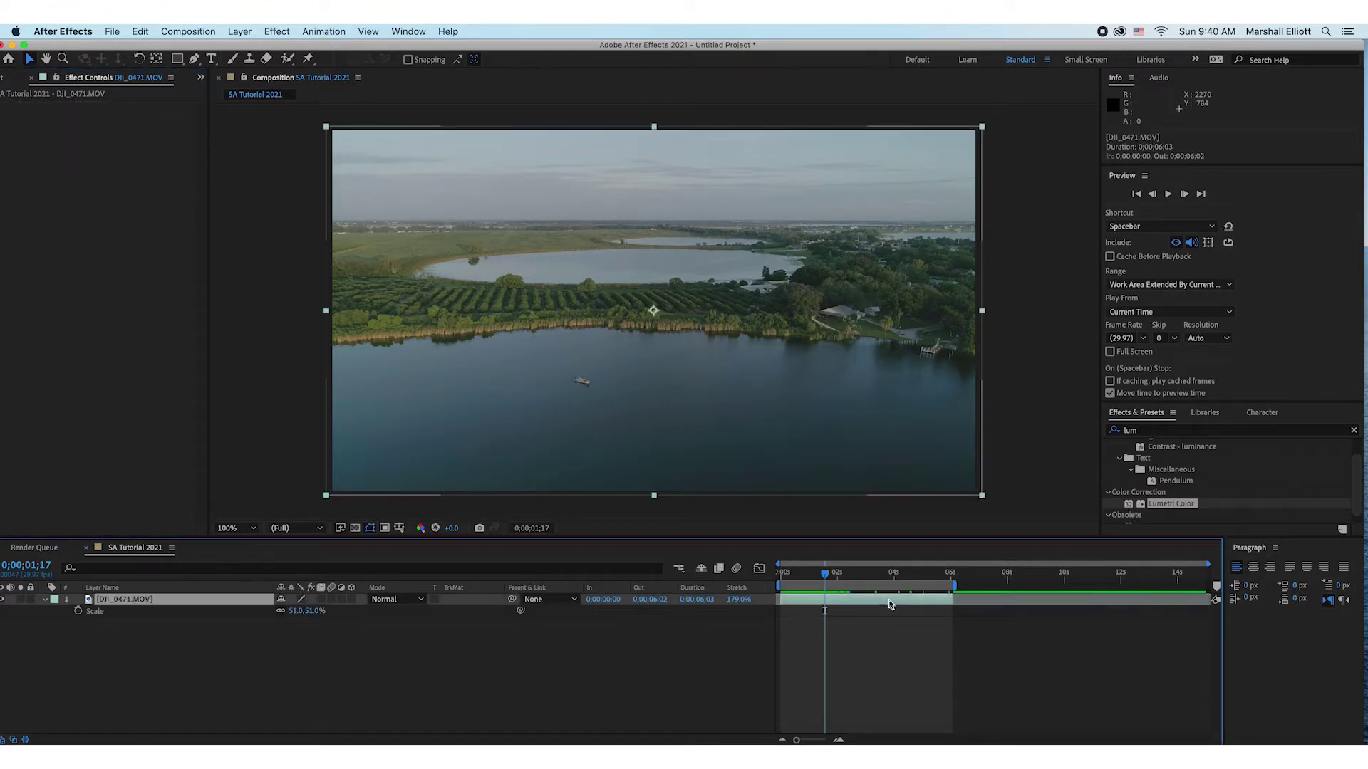
click(1132, 507)
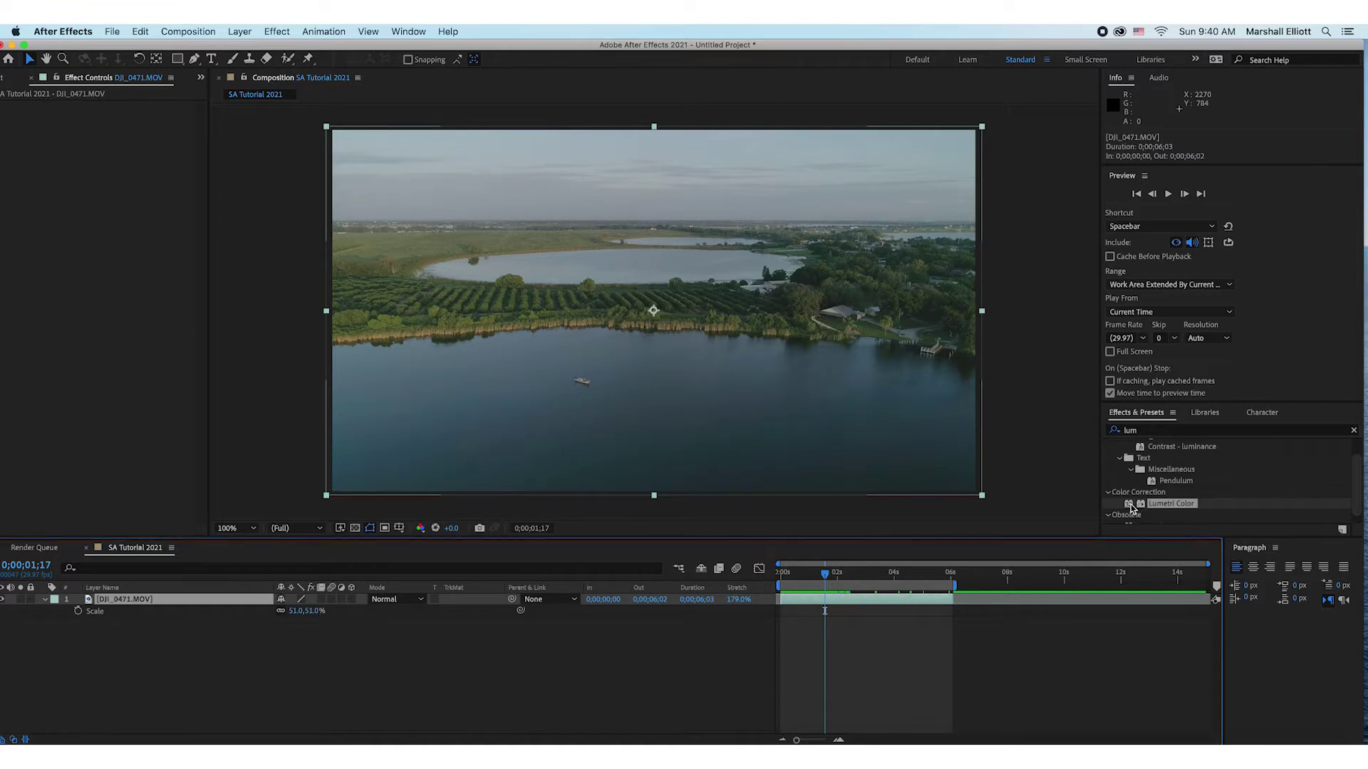
double_click(1131, 505)
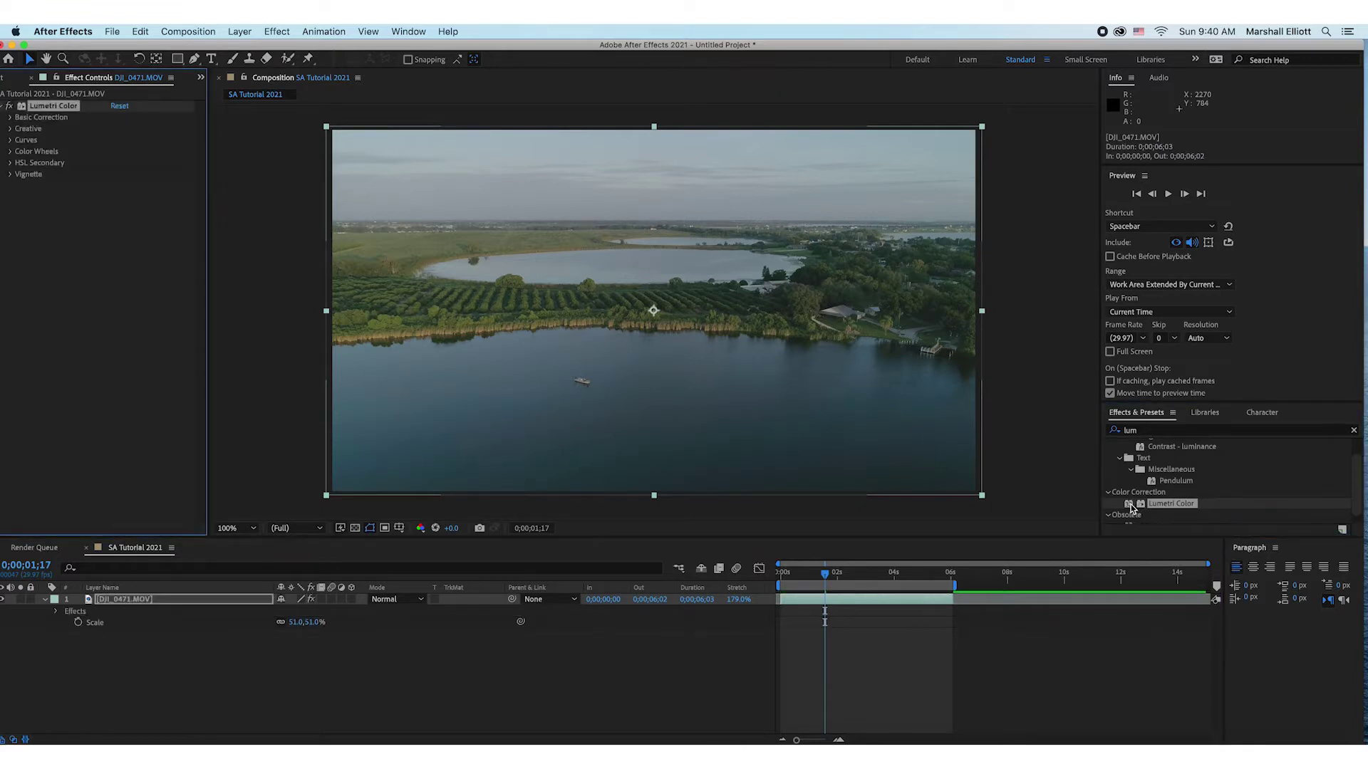
Expand Lumetri's Basic Correction group to show its Tone and White Balance controls.
click(11, 118)
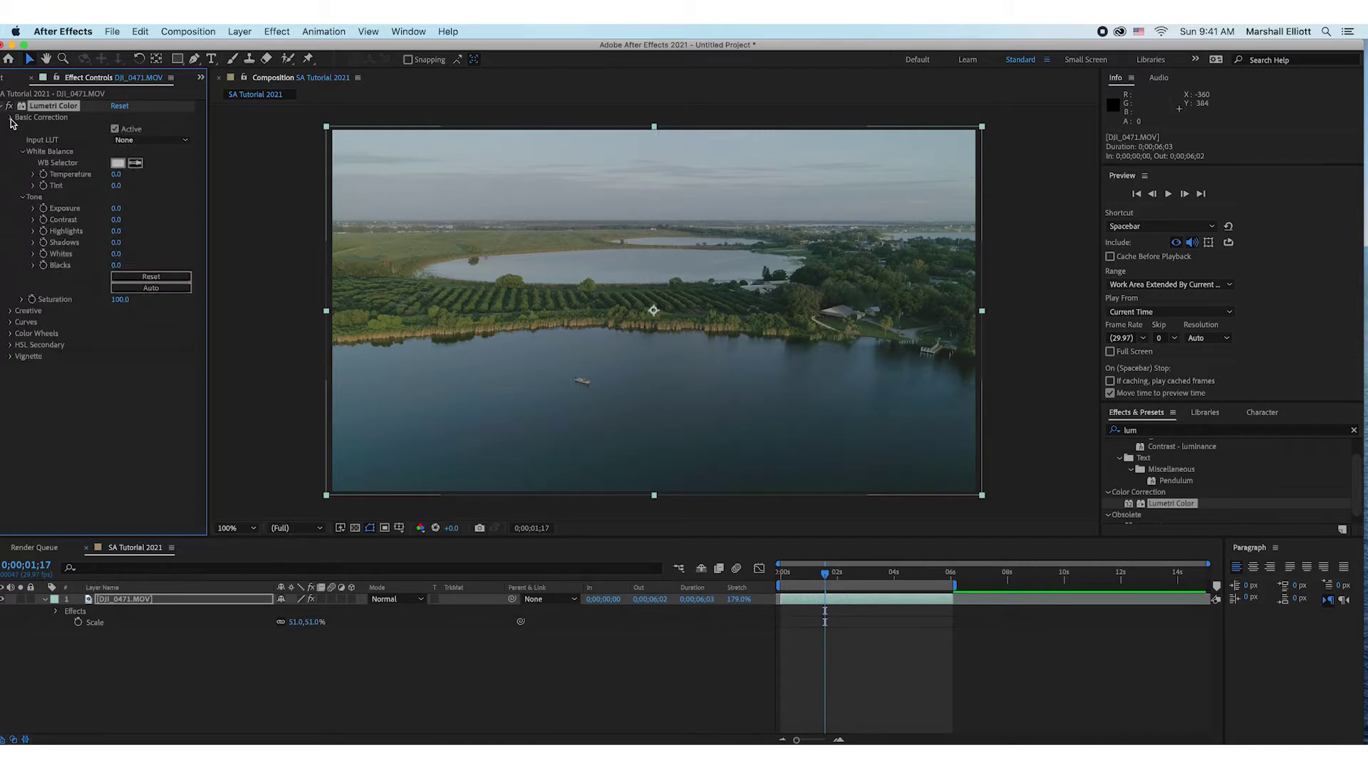
click(11, 118)
click(10, 117)
click(11, 118)
click(10, 117)
click(10, 118)
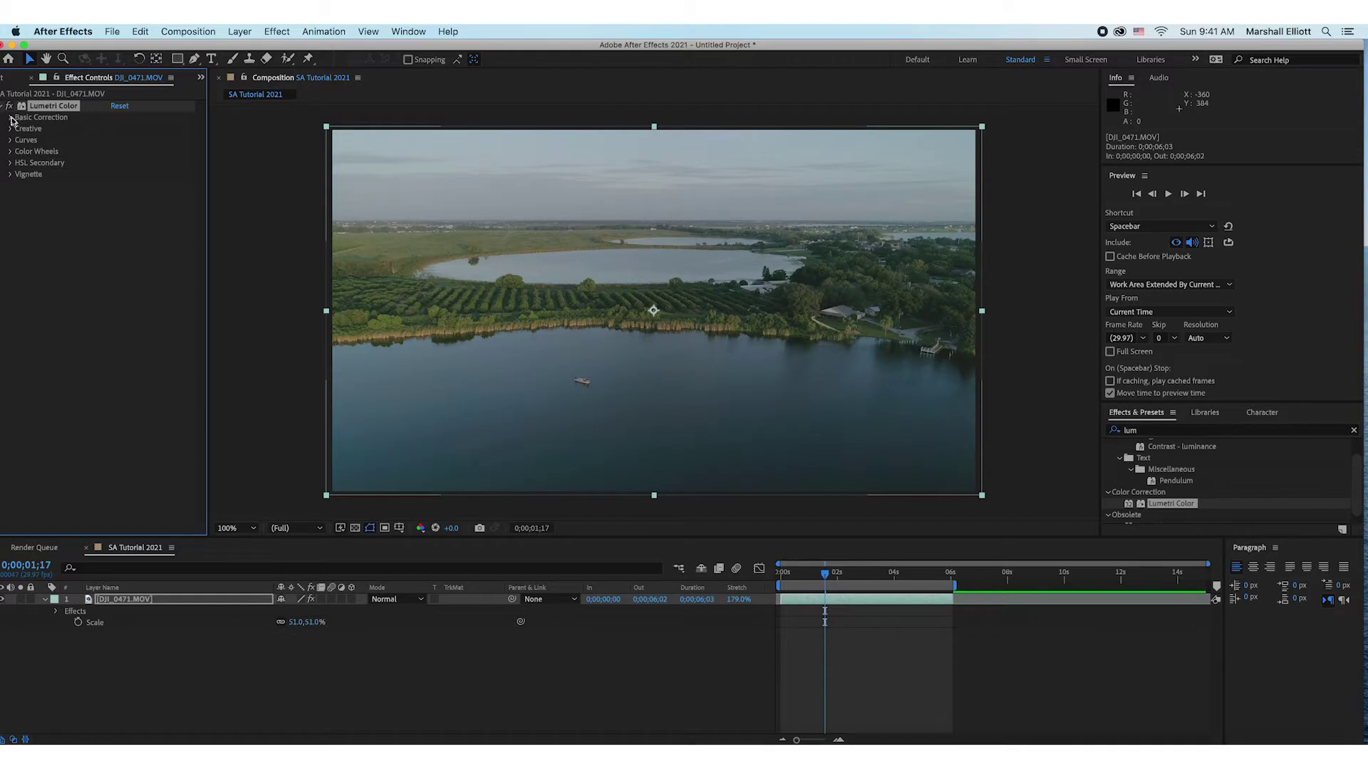
click(11, 118)
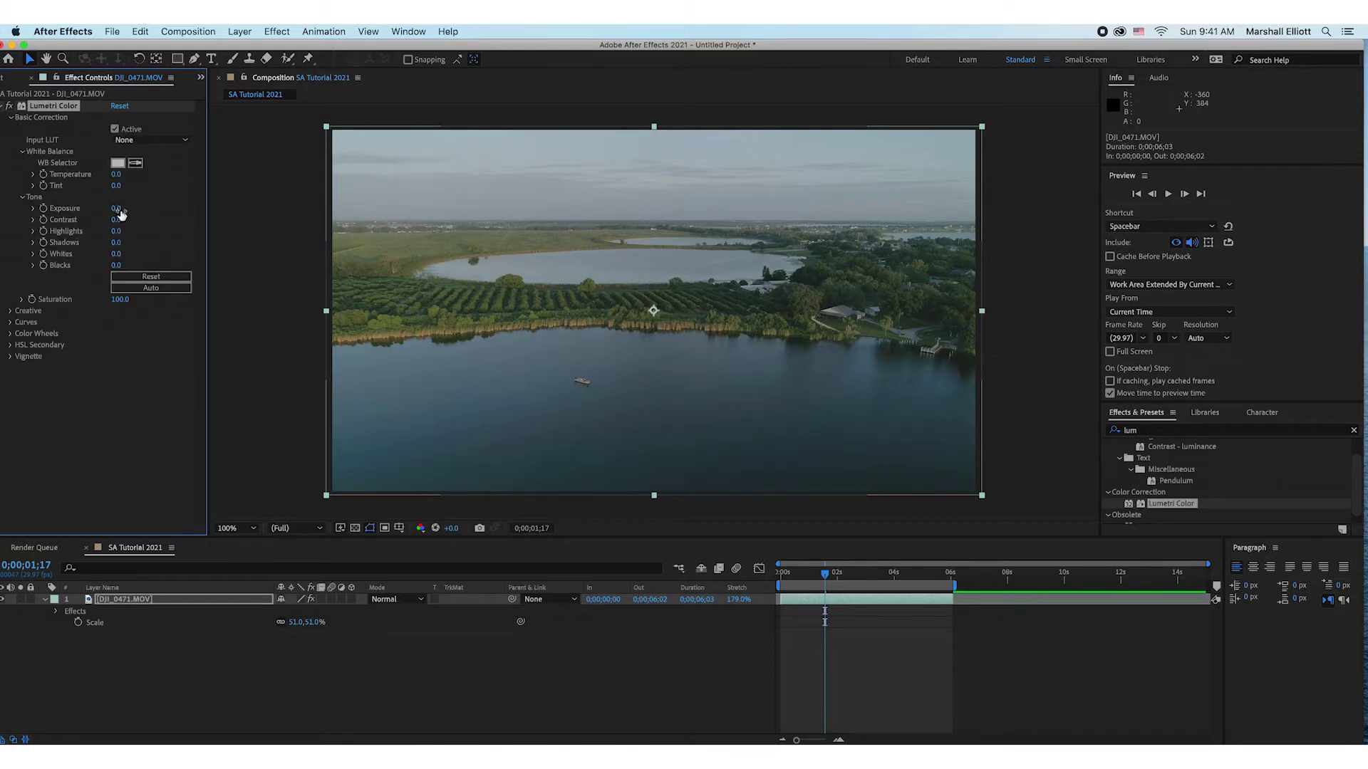
Set Exposure 0.3, Contrast 22.0, Highlights 5.0, and pull Shadows down toward -12.0.
mouse_move(121, 212)
mouse_down()
mouse_move(157, 212)
mouse_move(117, 209)
mouse_up()
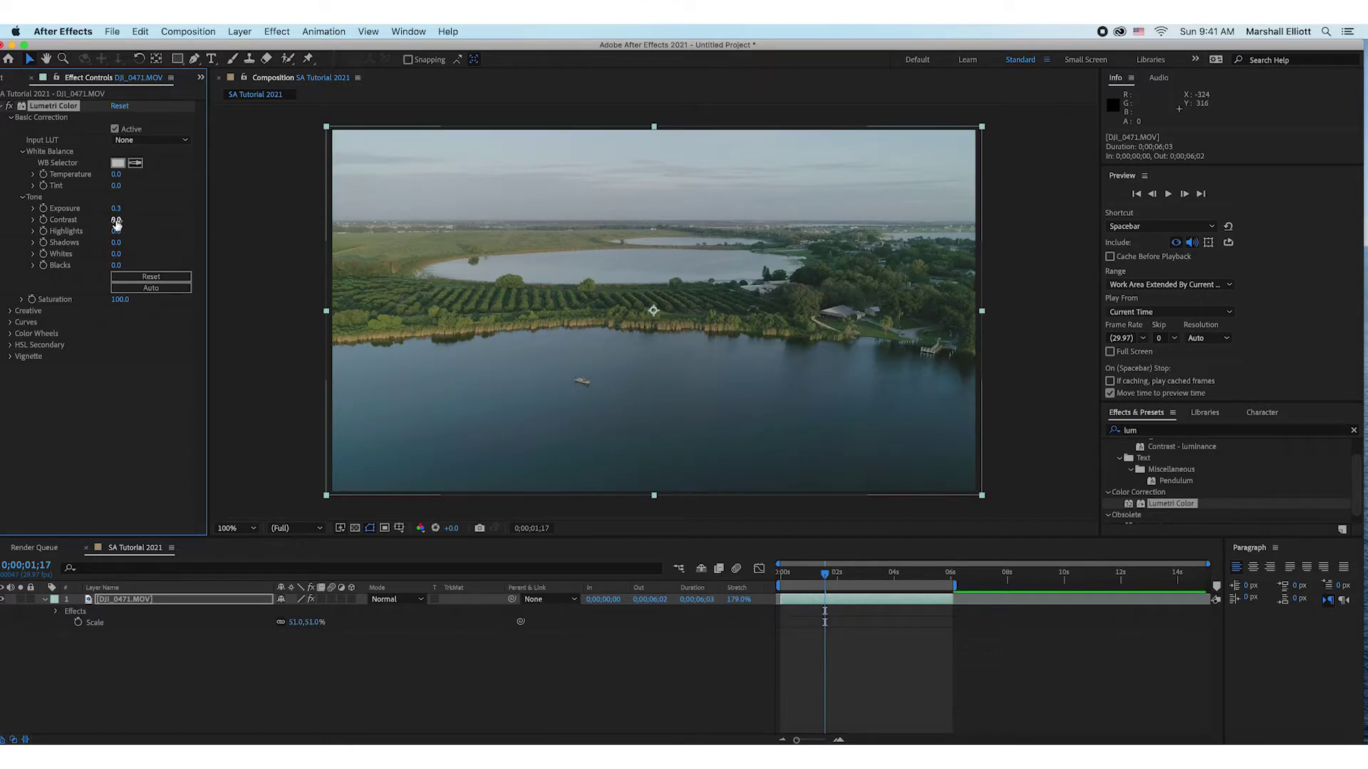
drag(118, 219, 132, 219)
drag(116, 235, 109, 232)
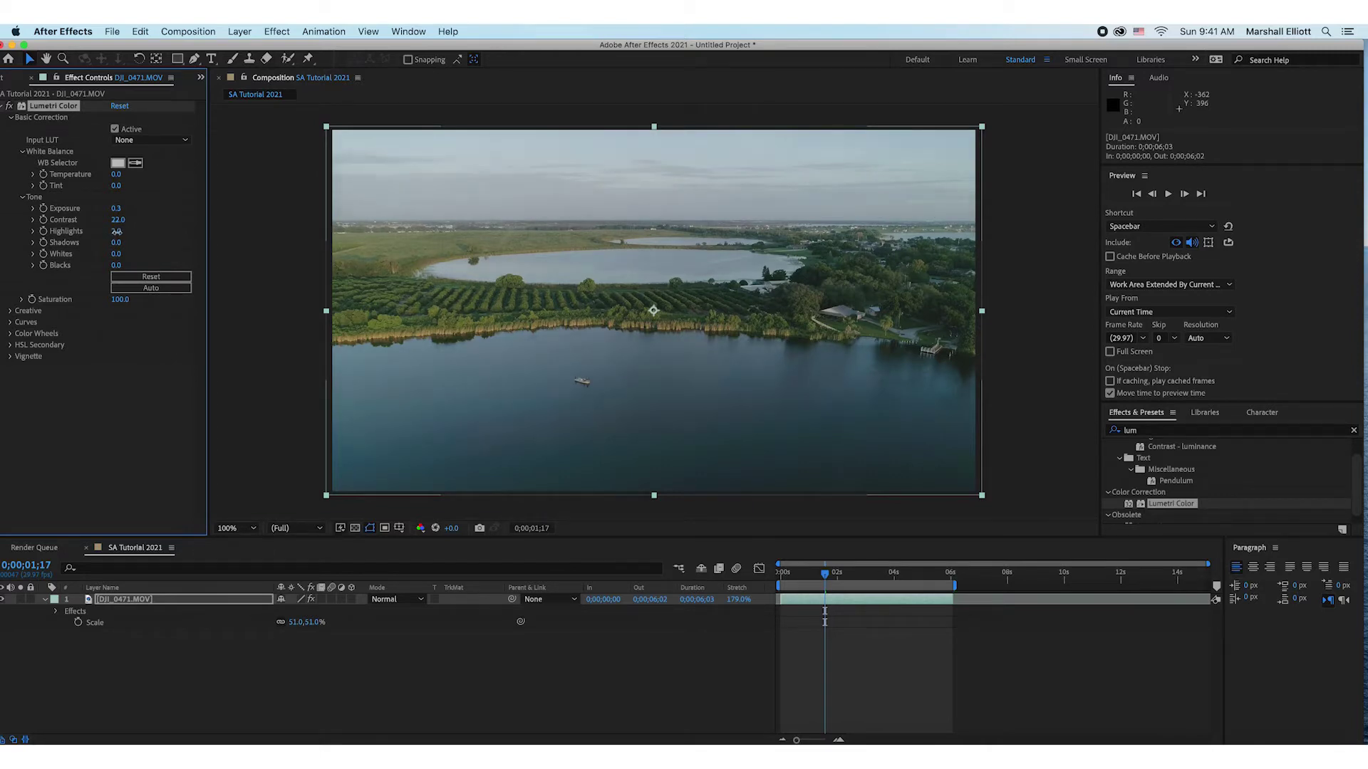
drag(119, 233, 117, 234)
drag(116, 243, 109, 244)
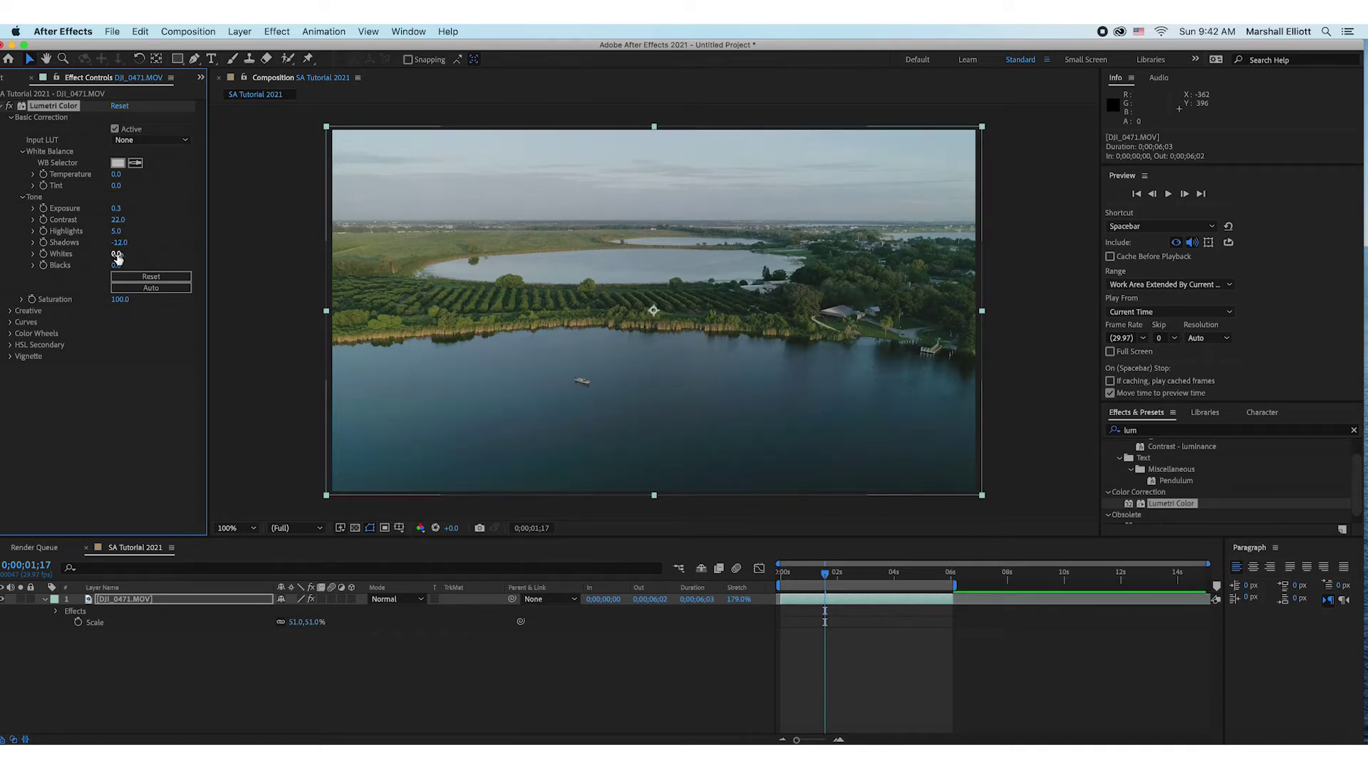
Lower Blacks to -9.0 and raise Saturation to 114.0.
drag(116, 268, 114, 265)
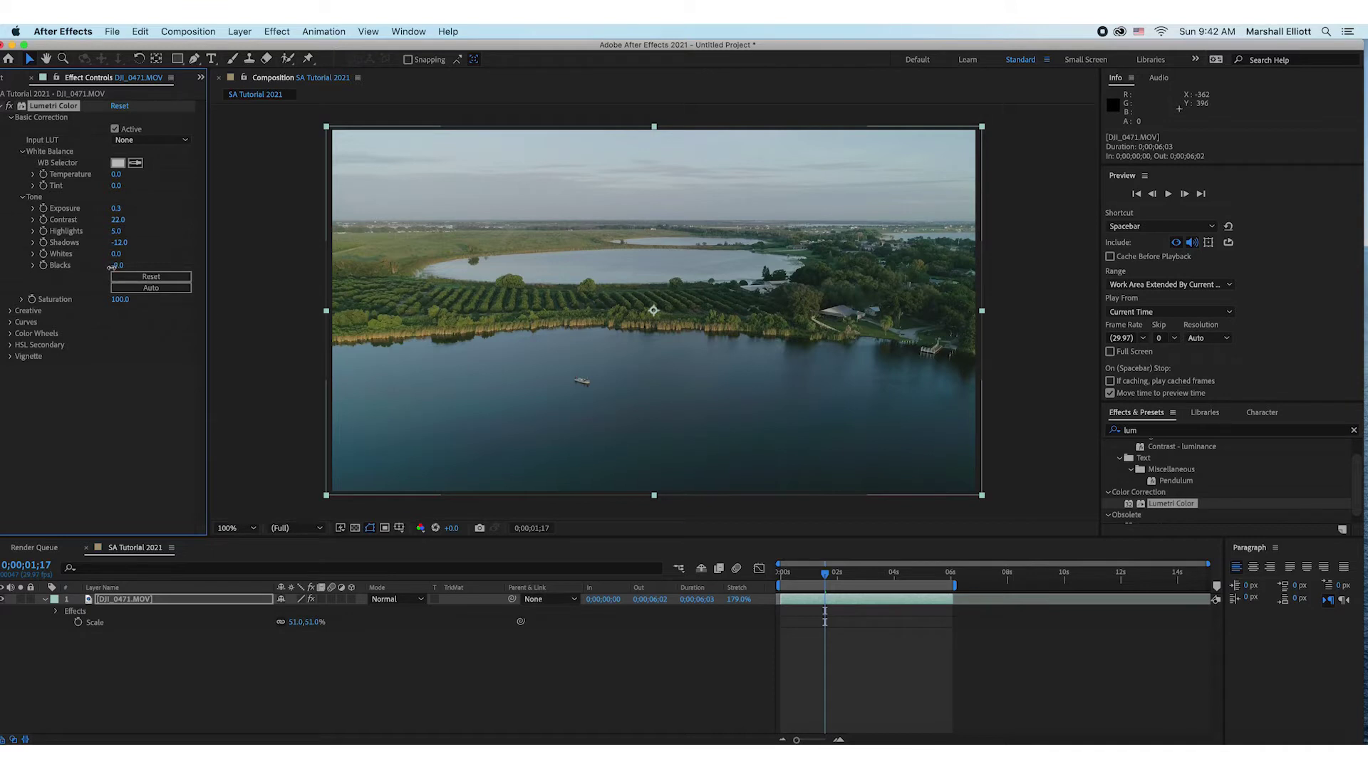
drag(111, 266, 137, 299)
drag(130, 302, 128, 301)
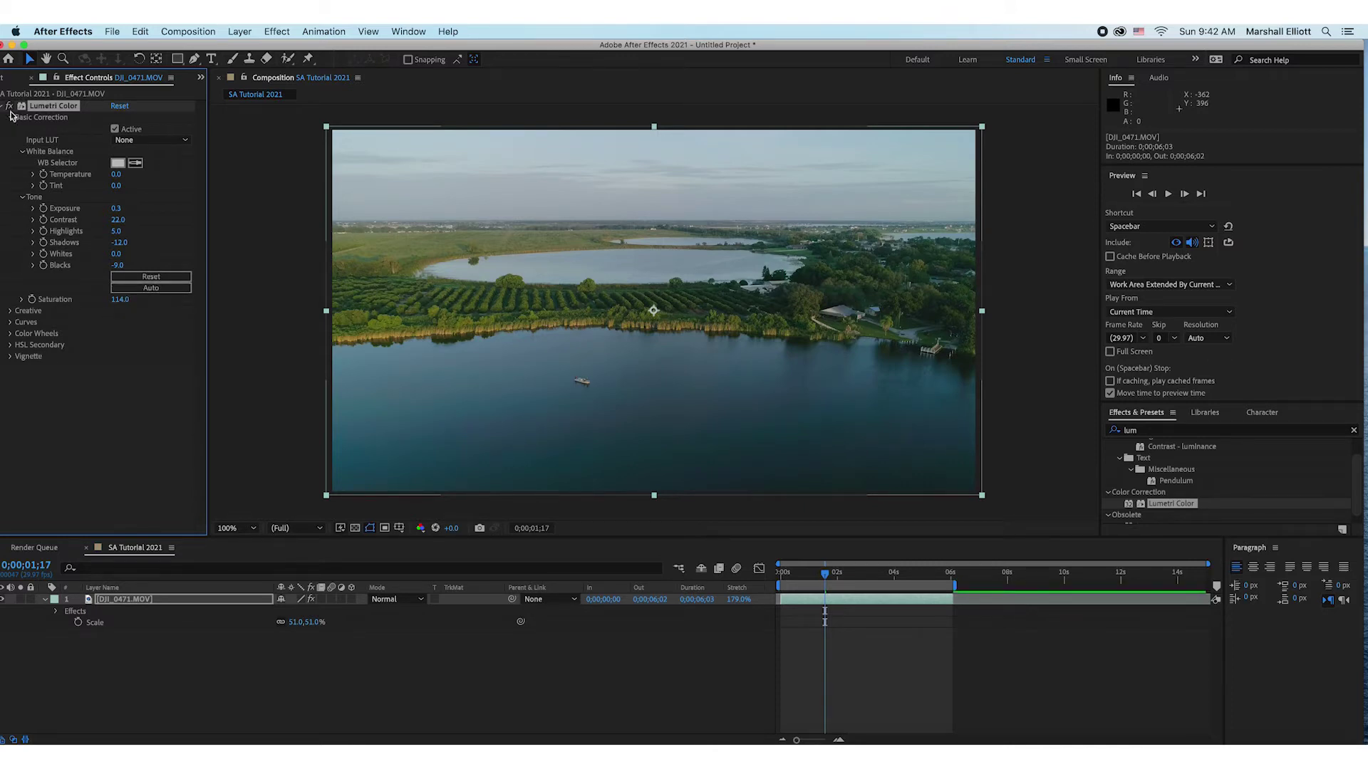
drag(58, 46, 63, 45)
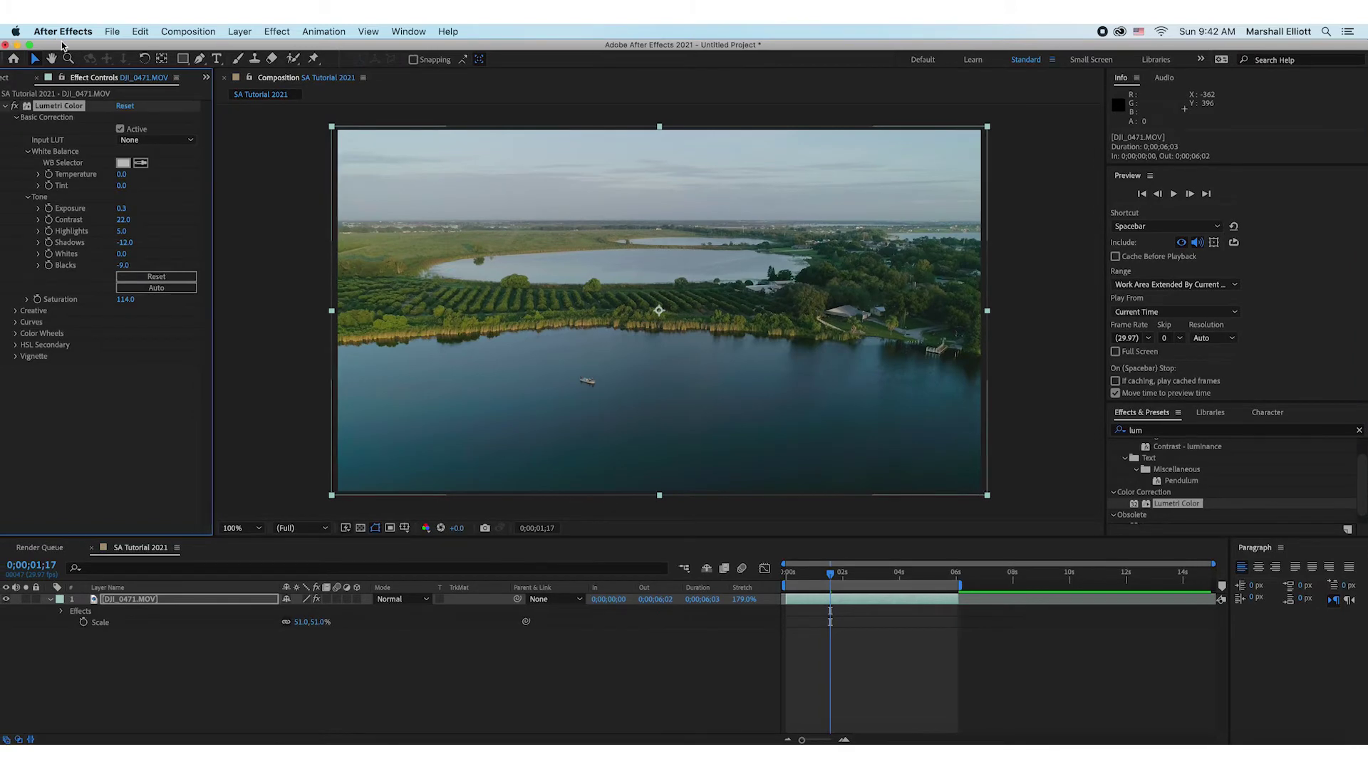
Toggle Lumetri Color off and on to compare with the ungraded clip, leaving it enabled.
click(14, 106)
click(14, 108)
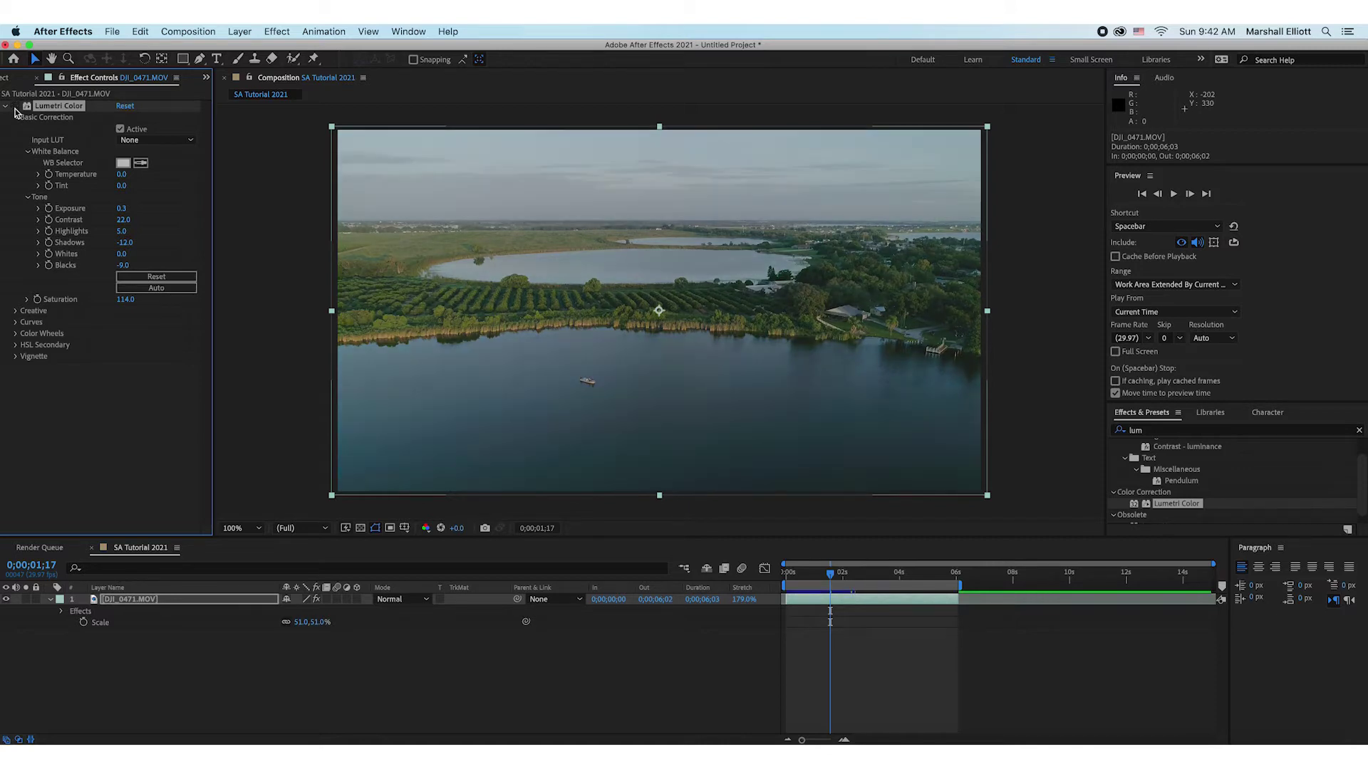
click(15, 108)
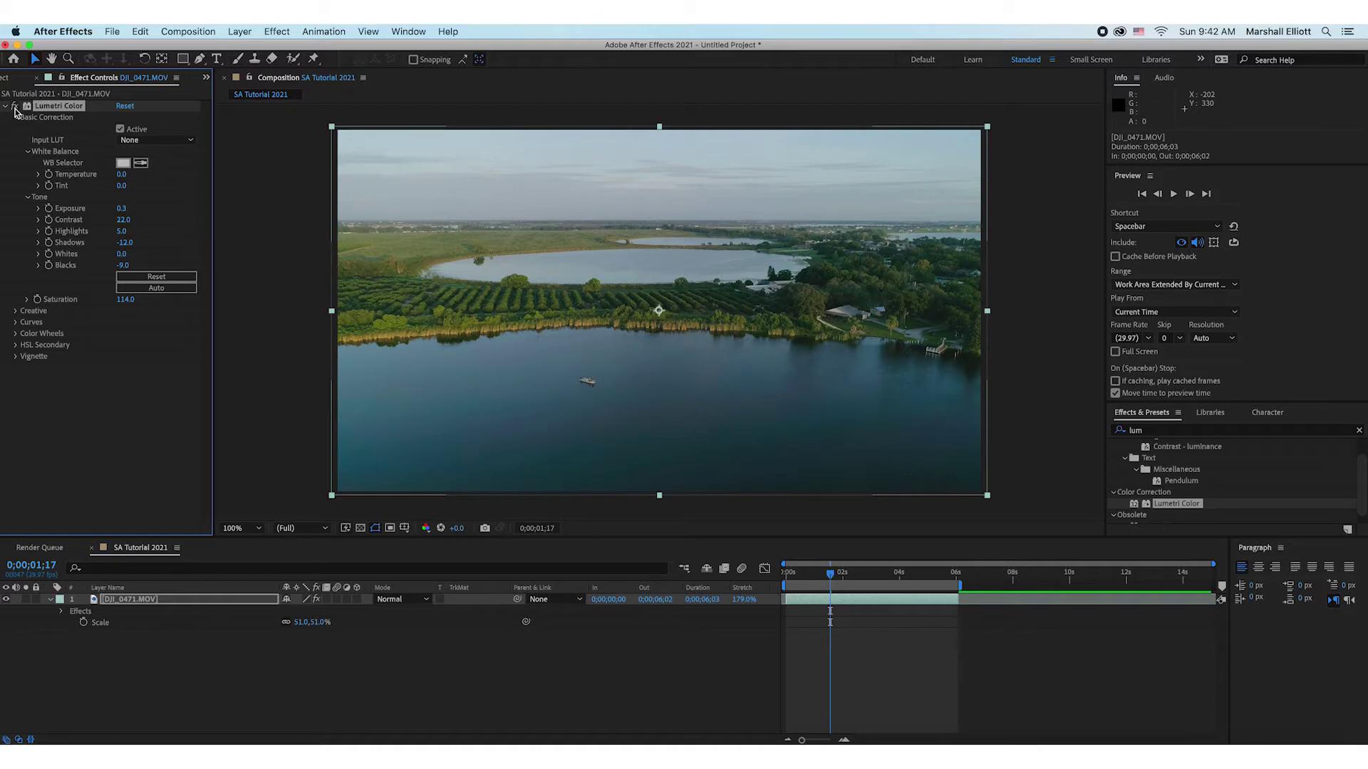
click(15, 107)
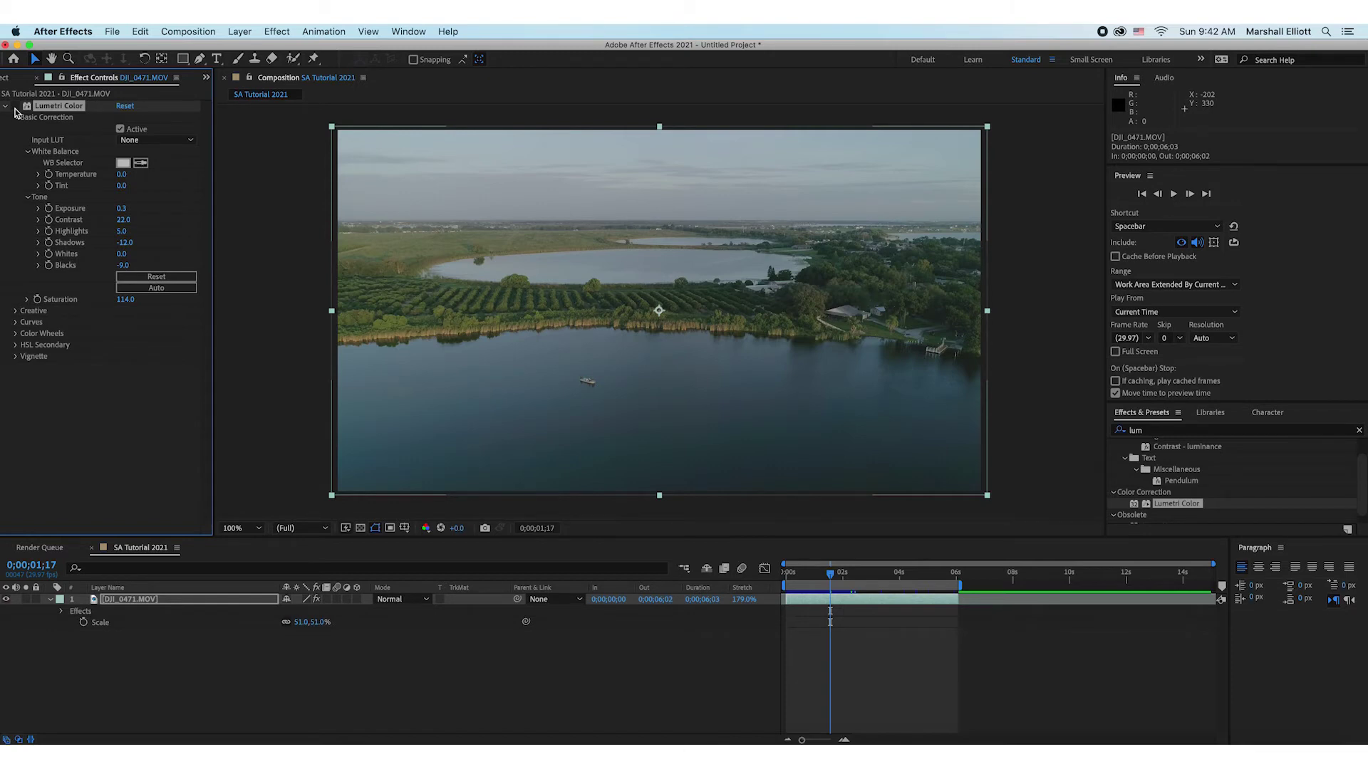
click(14, 107)
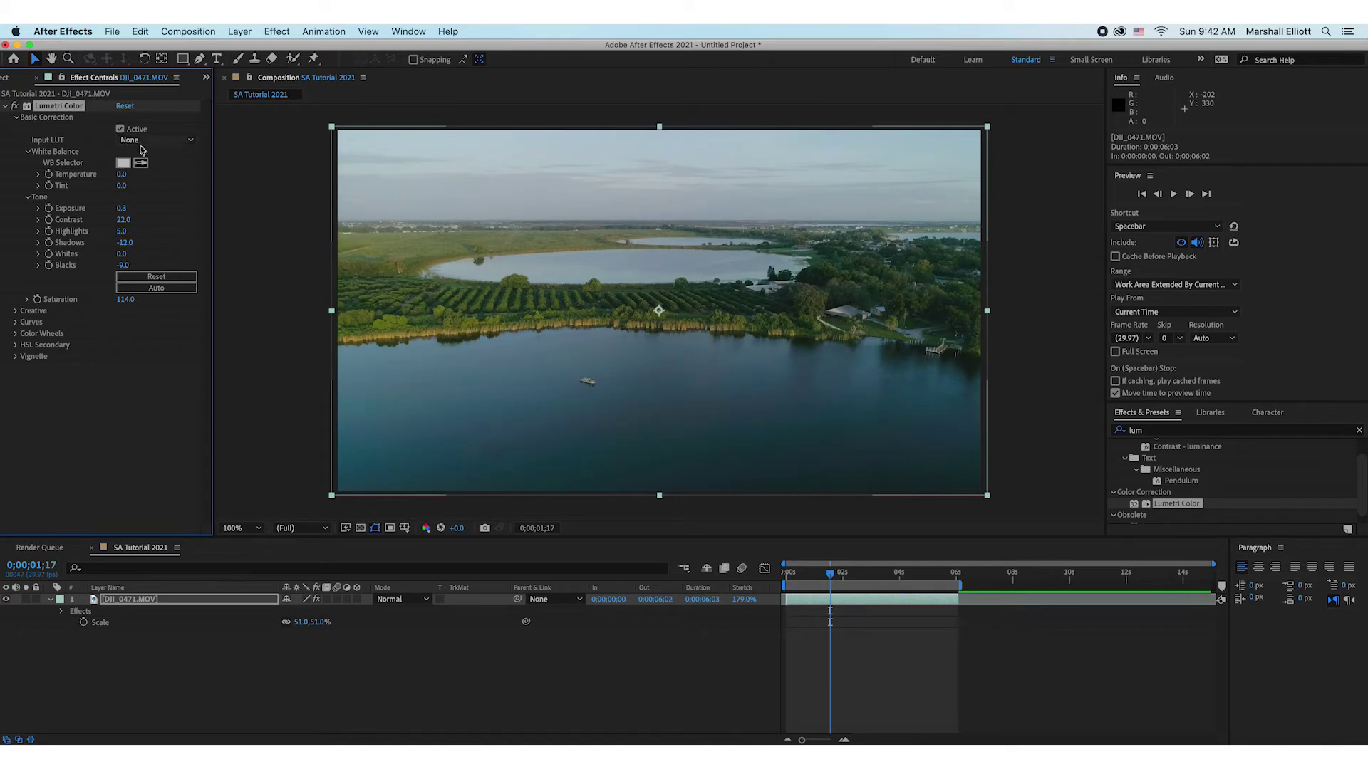
In Lumetri's Creative section, set Sharpen to 2.0 and Vibrance to 19.0.
click(16, 311)
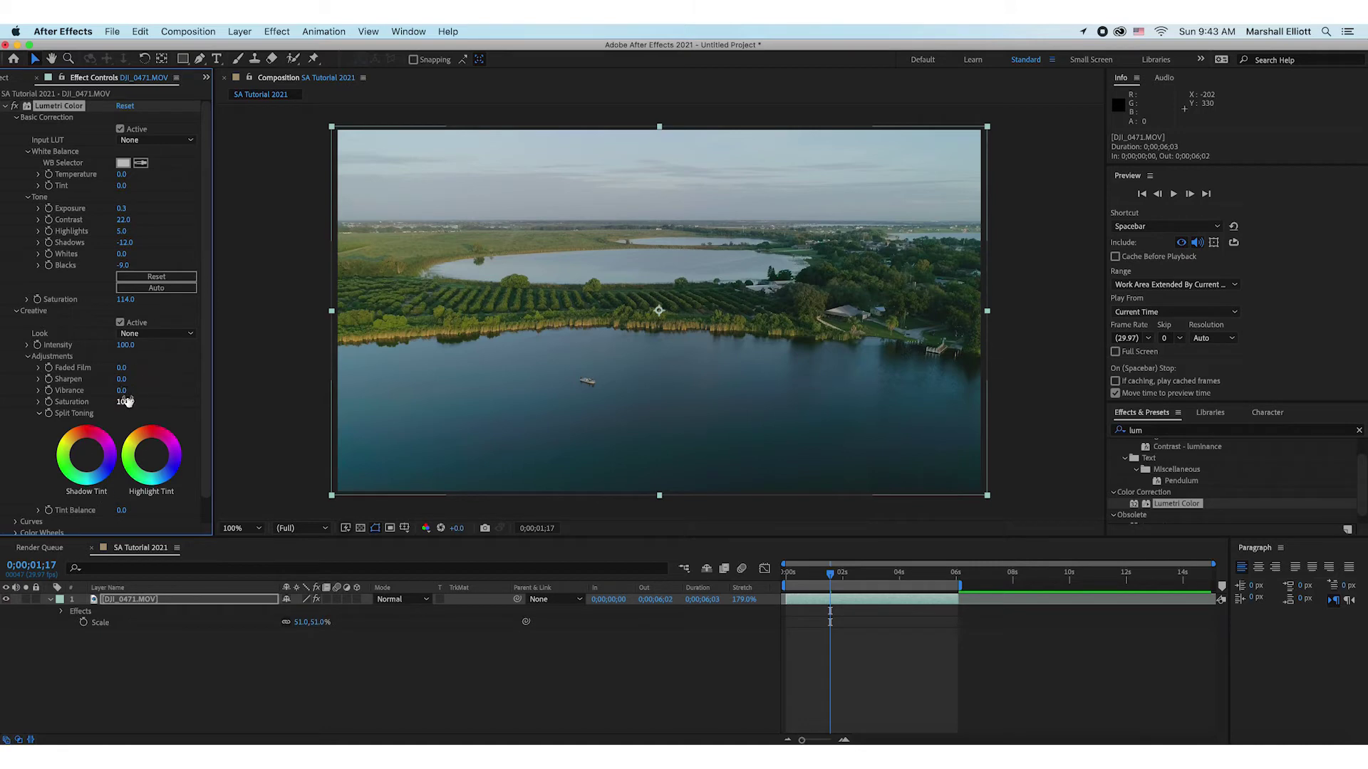
drag(119, 382, 123, 380)
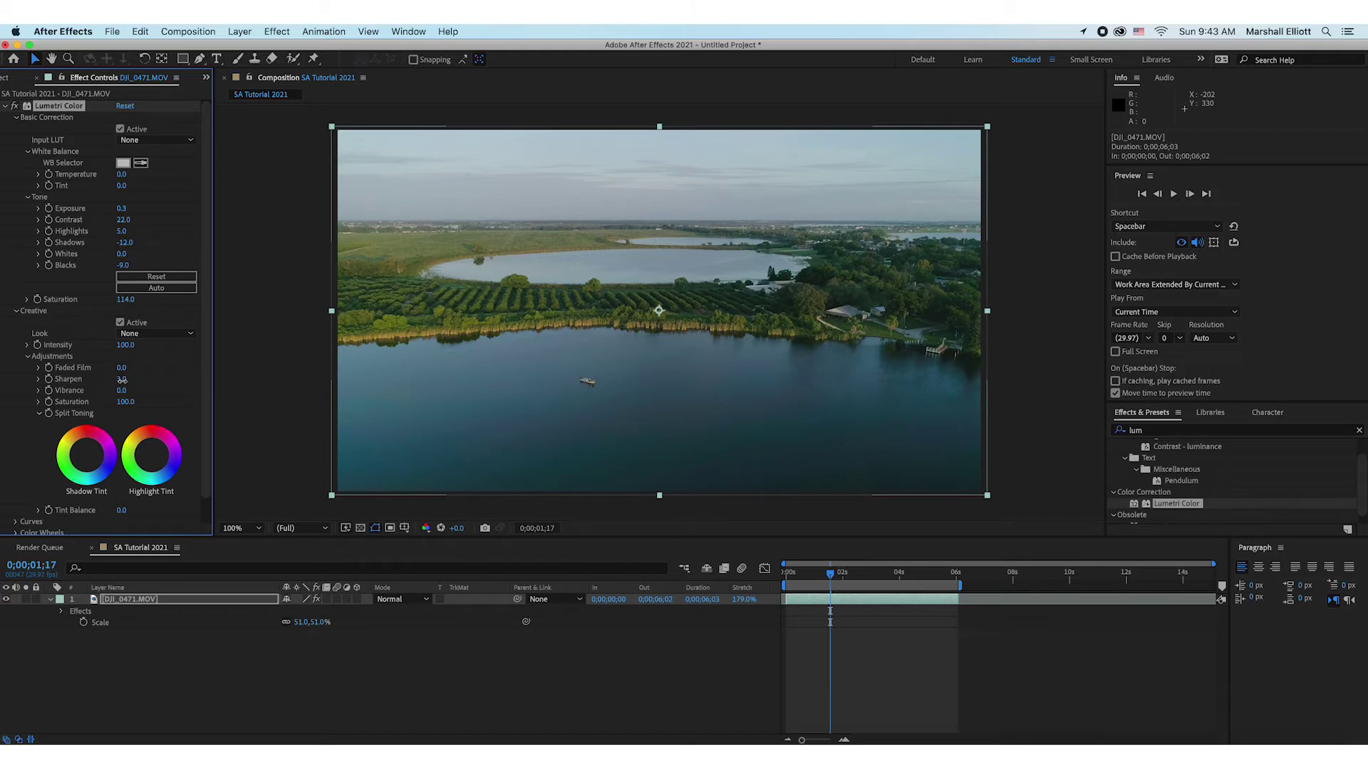
click(122, 381)
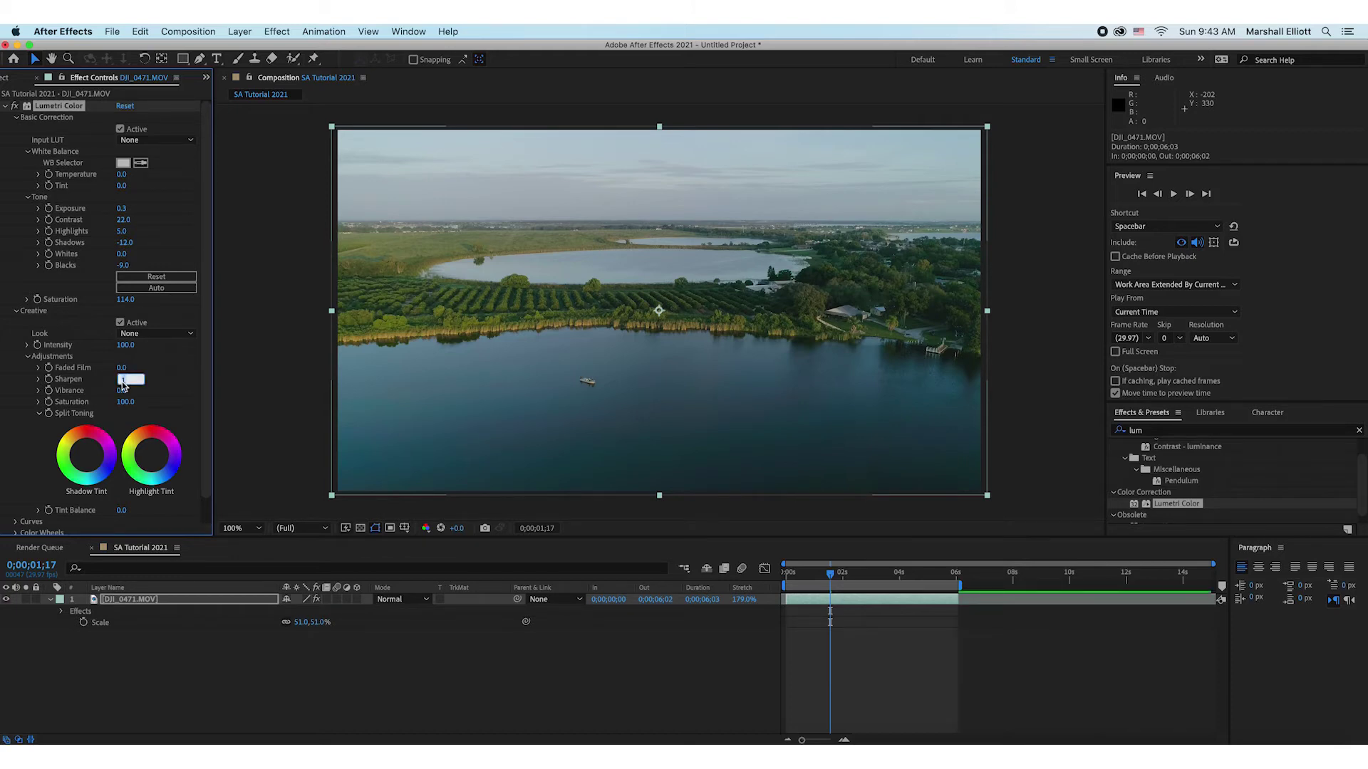
text(2)
key(Return)
drag(124, 392, 131, 393)
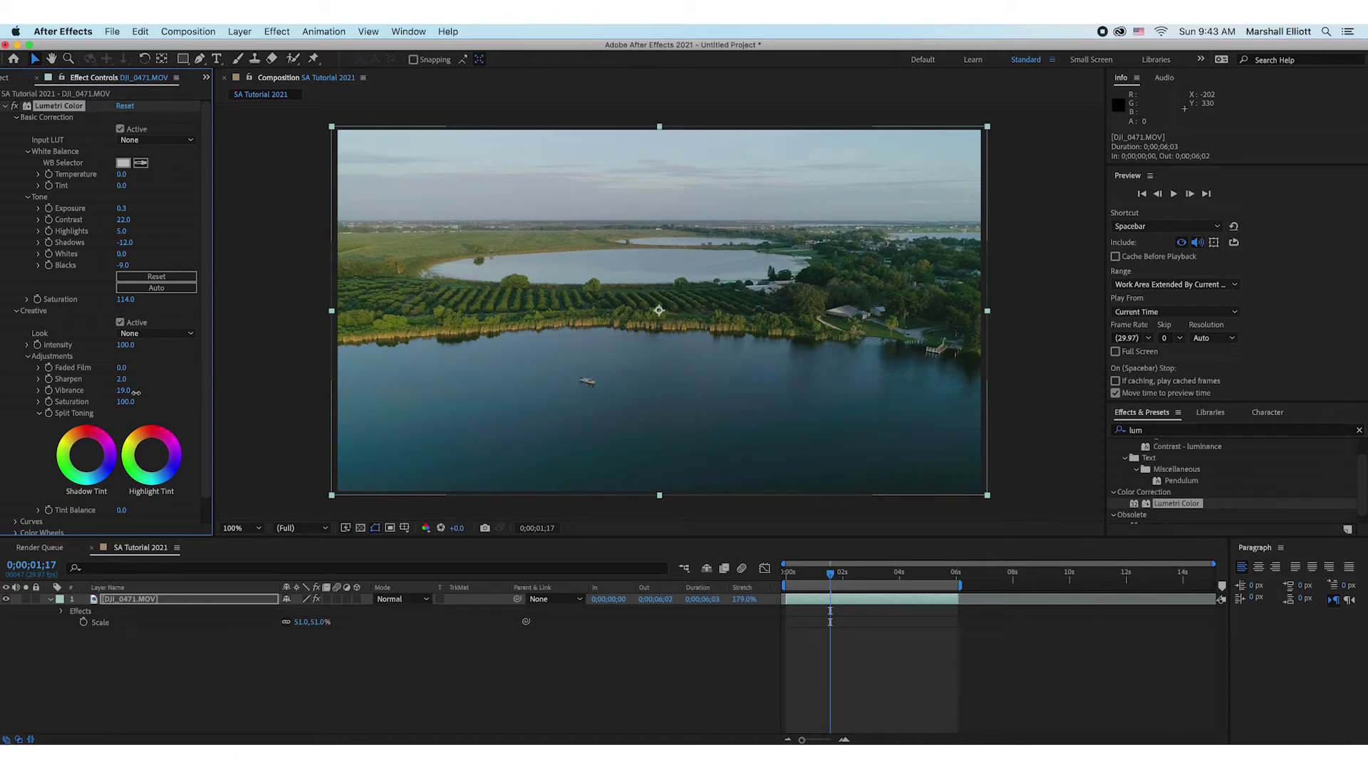
scroll(94, 396, down, 1)
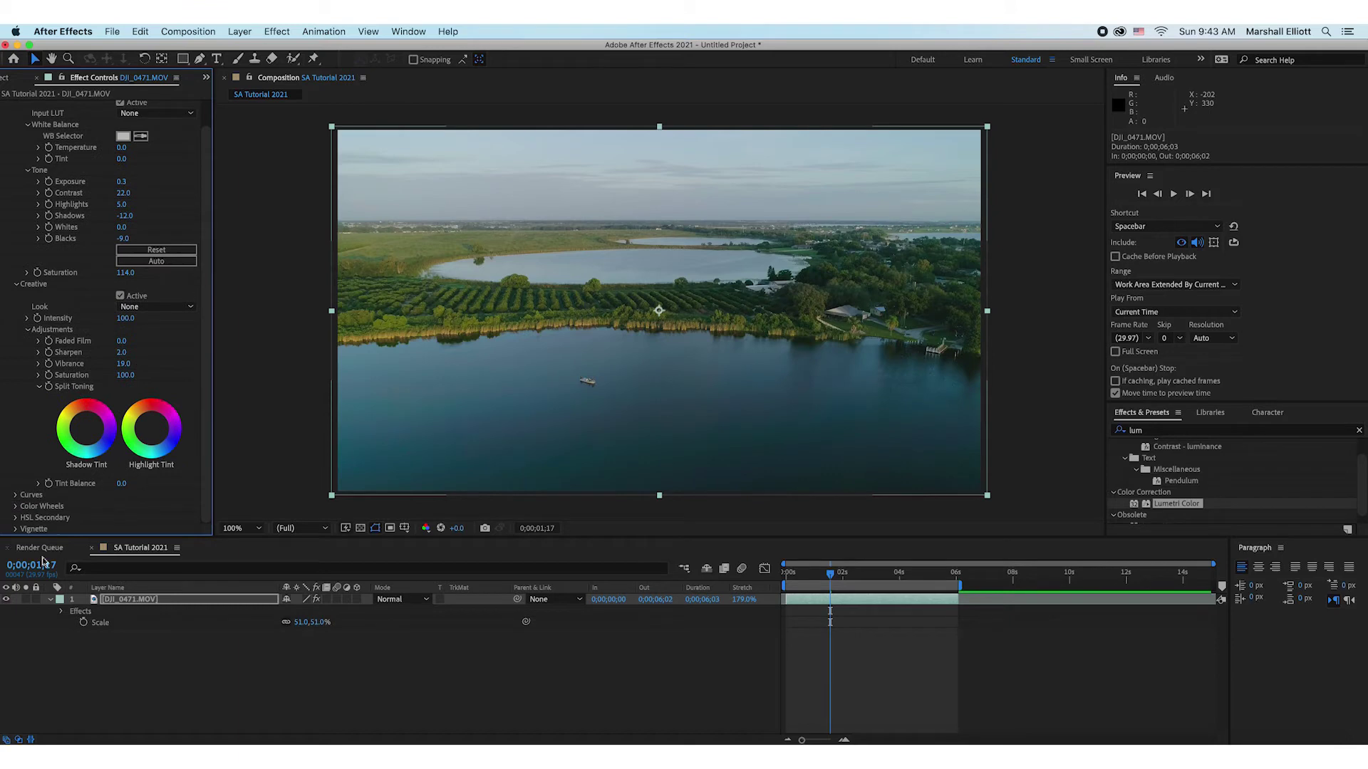
Expand Curves, add three RGB curve points, and nudge the middle one slightly down.
click(16, 495)
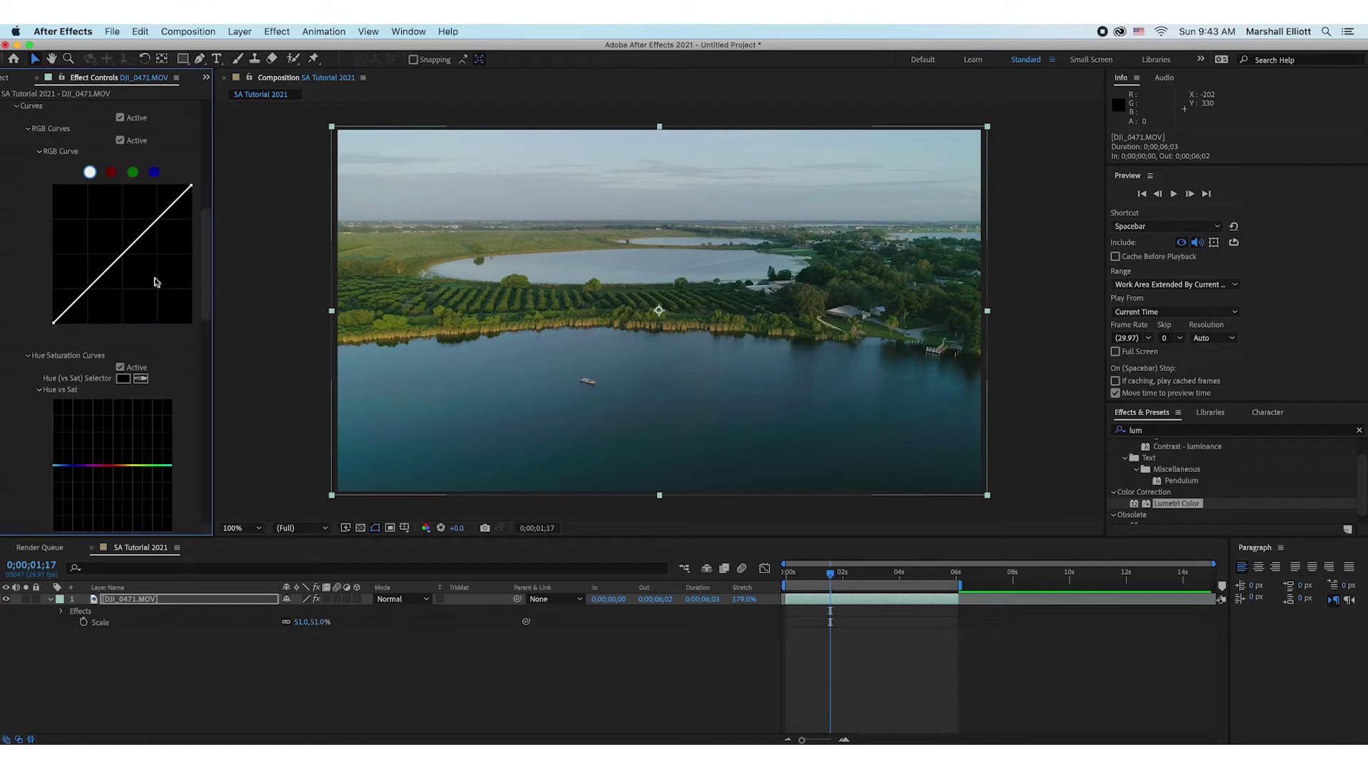
click(176, 201)
click(123, 253)
click(65, 313)
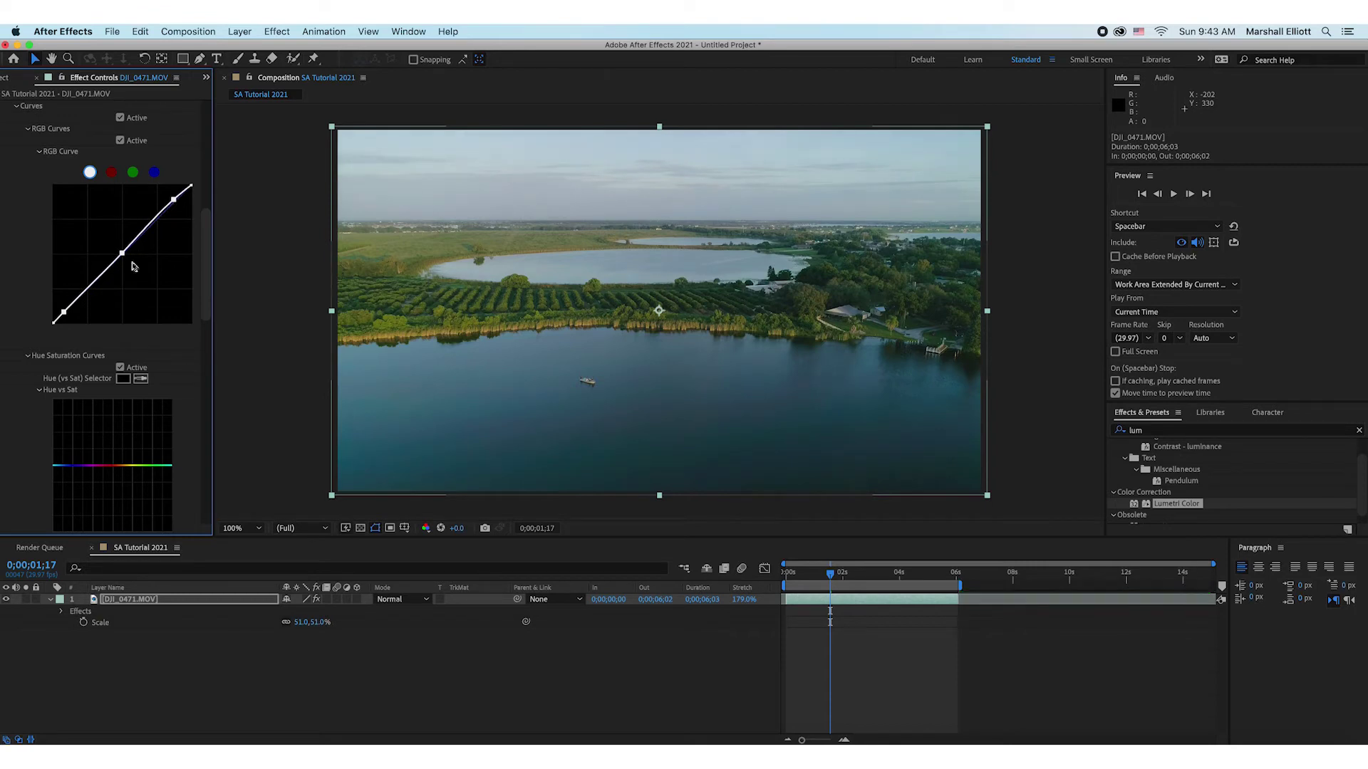
drag(122, 256, 123, 257)
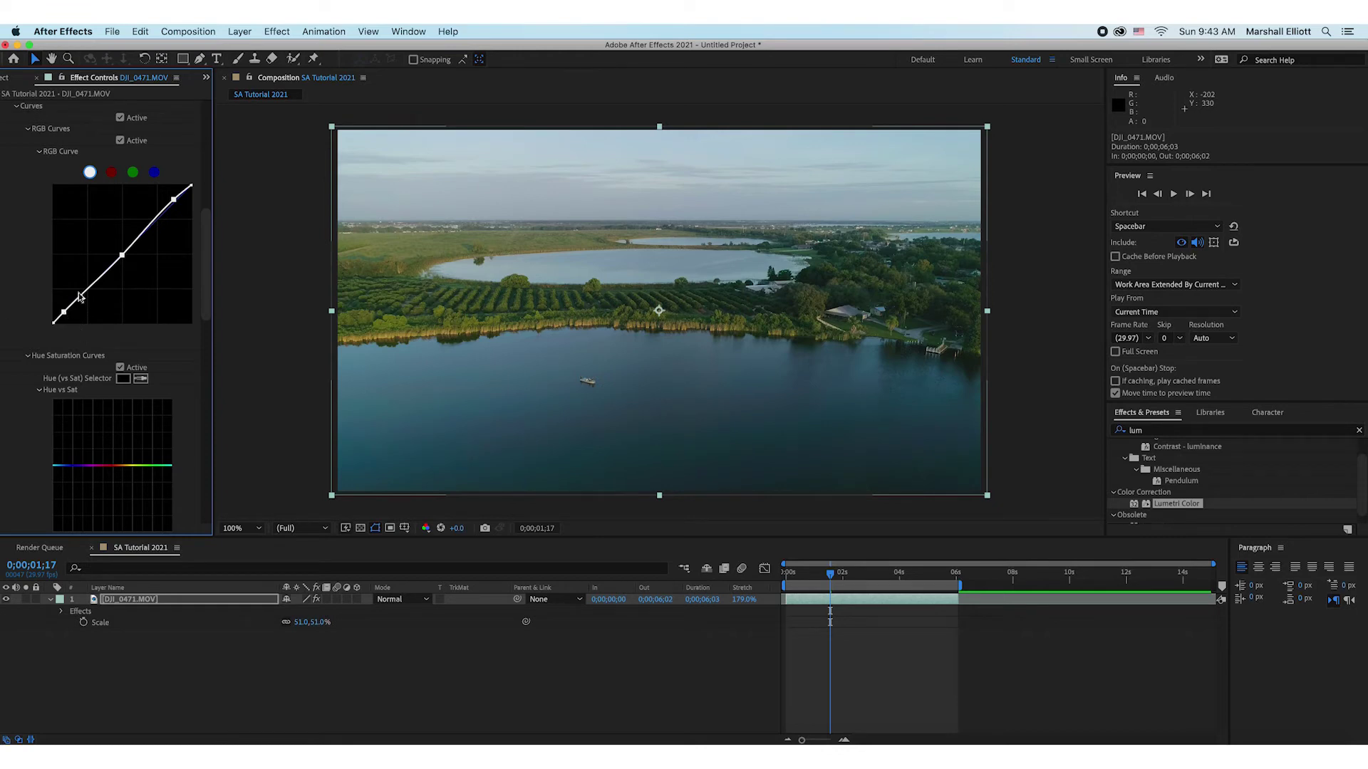
Collapse the Creative, Curves and Basic Correction groups and deselect the Lumetri Color effect.
scroll(33, 258, up, 1)
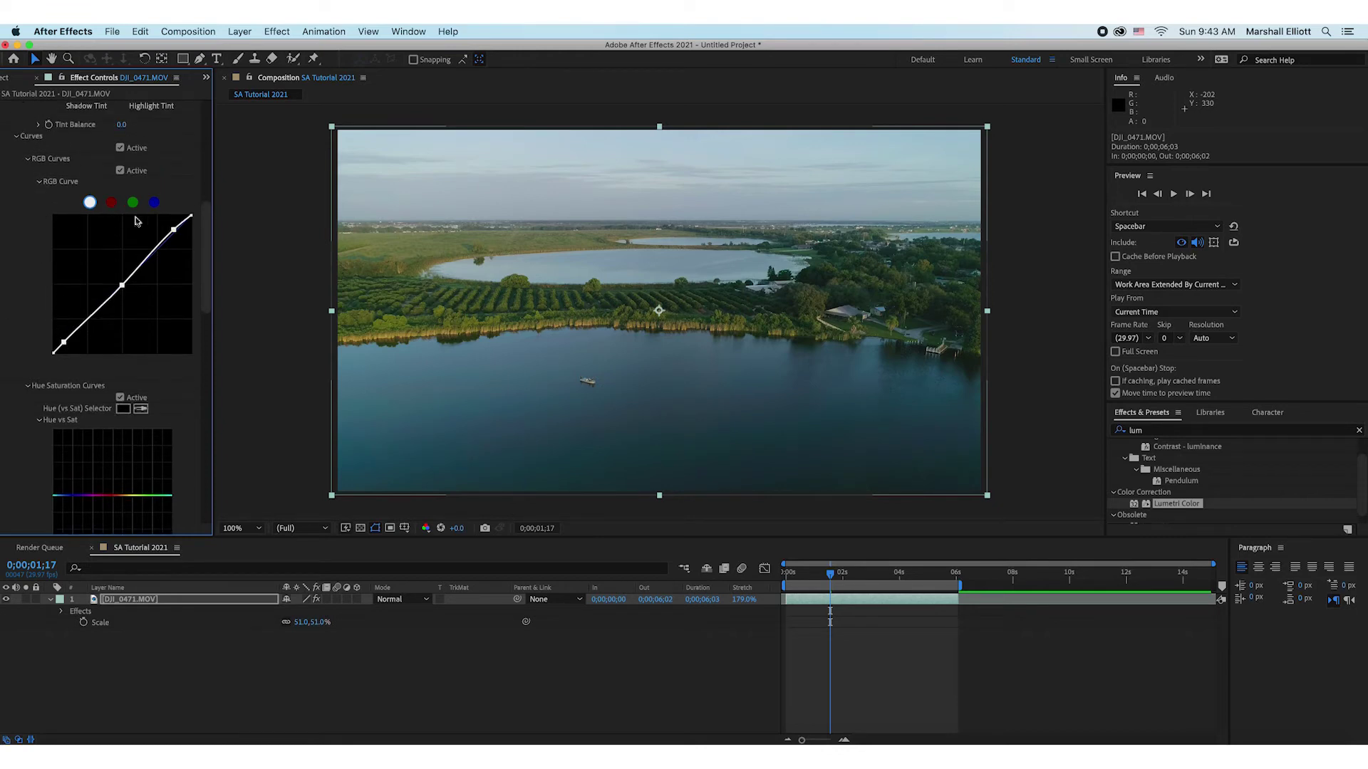
scroll(44, 304, down, 4)
scroll(45, 304, down, 12)
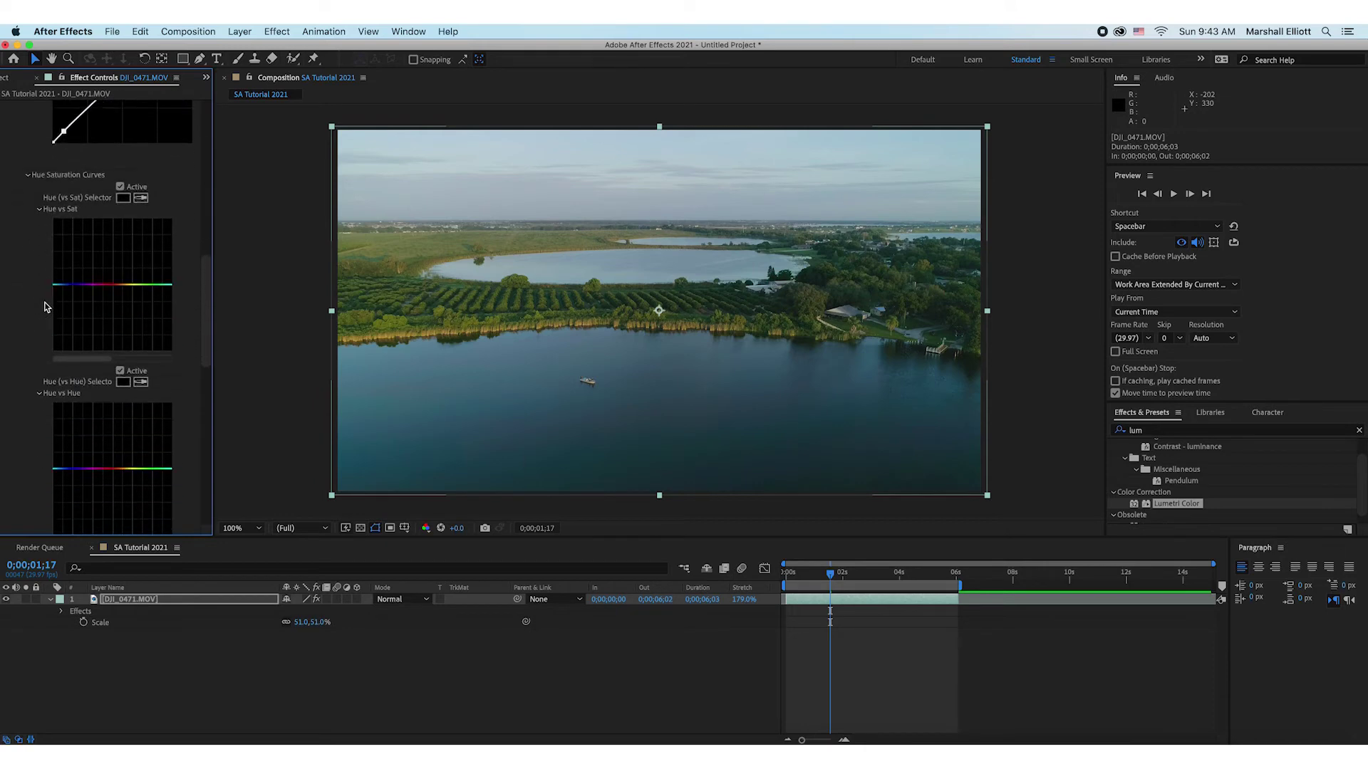
scroll(45, 306, down, 8)
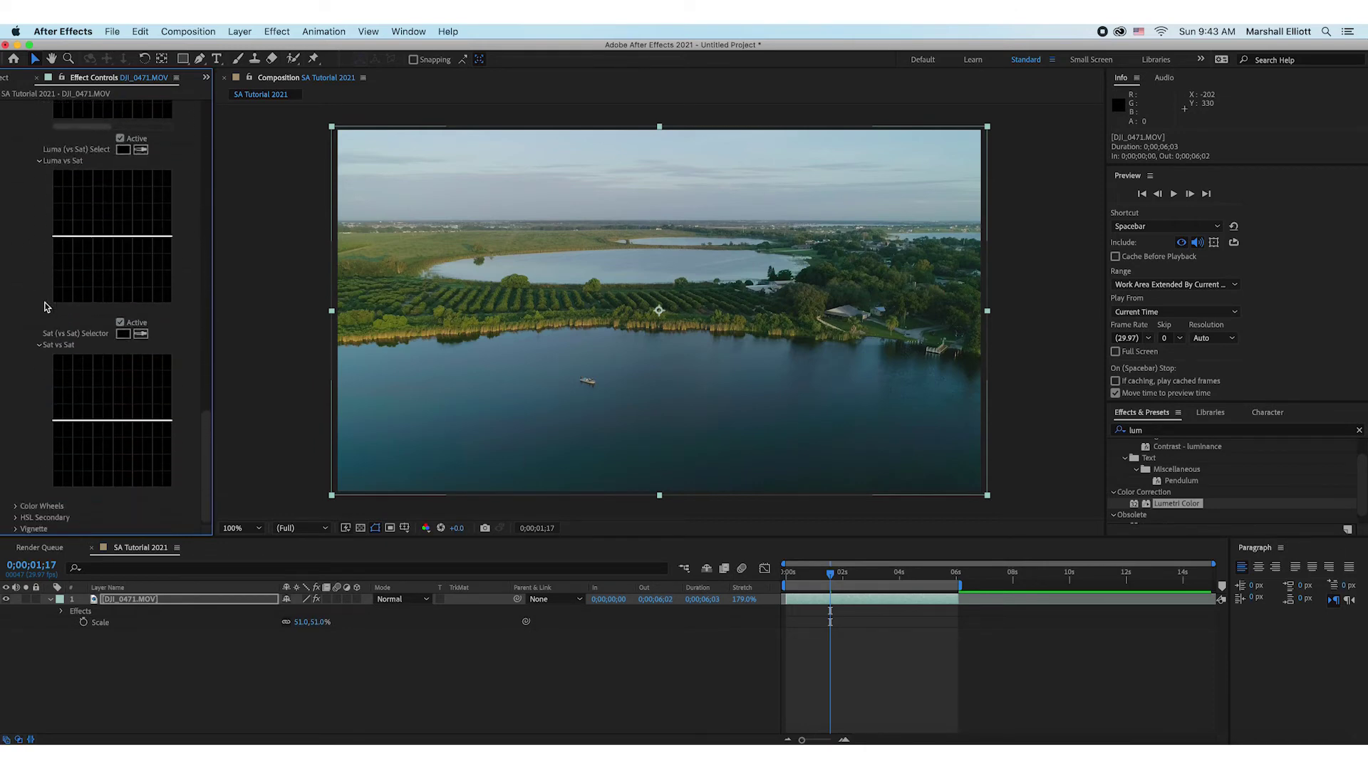
scroll(45, 244, up, 20)
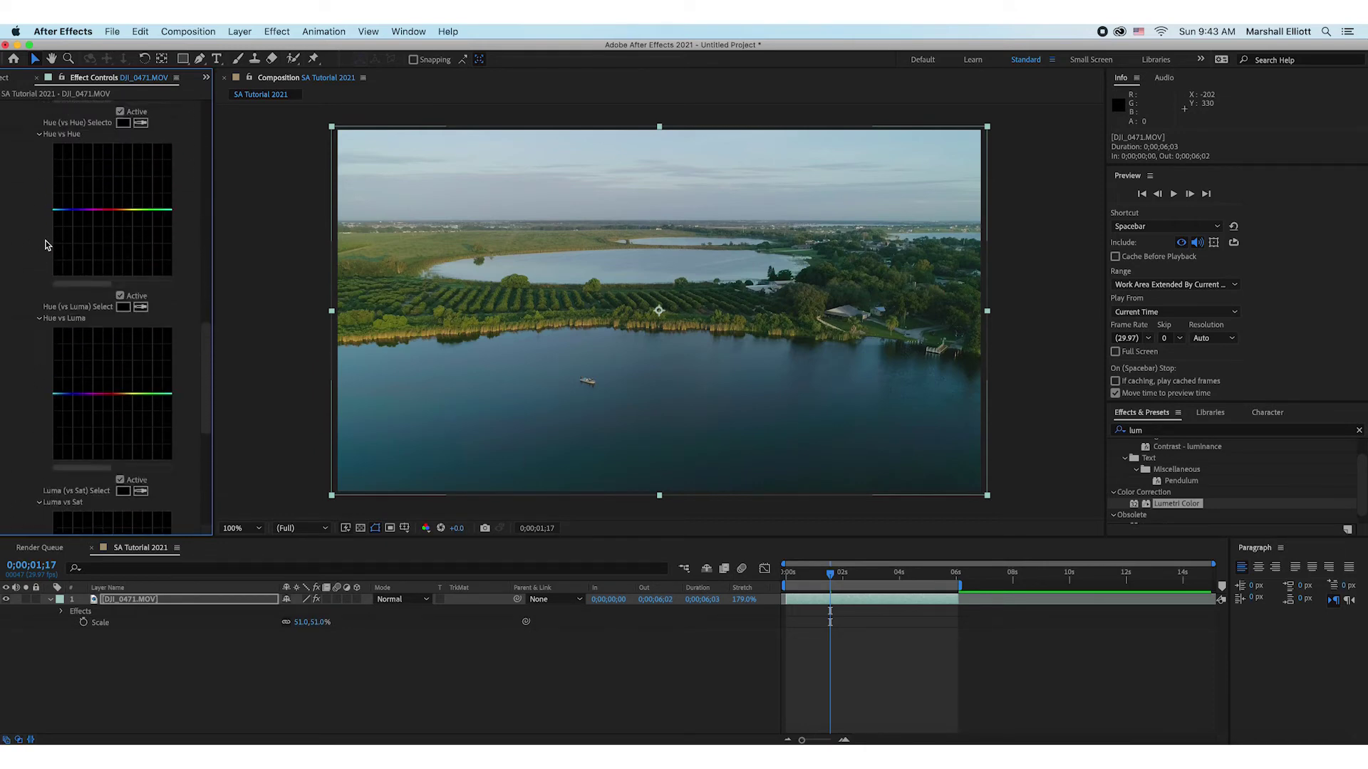
scroll(33, 198, up, 10)
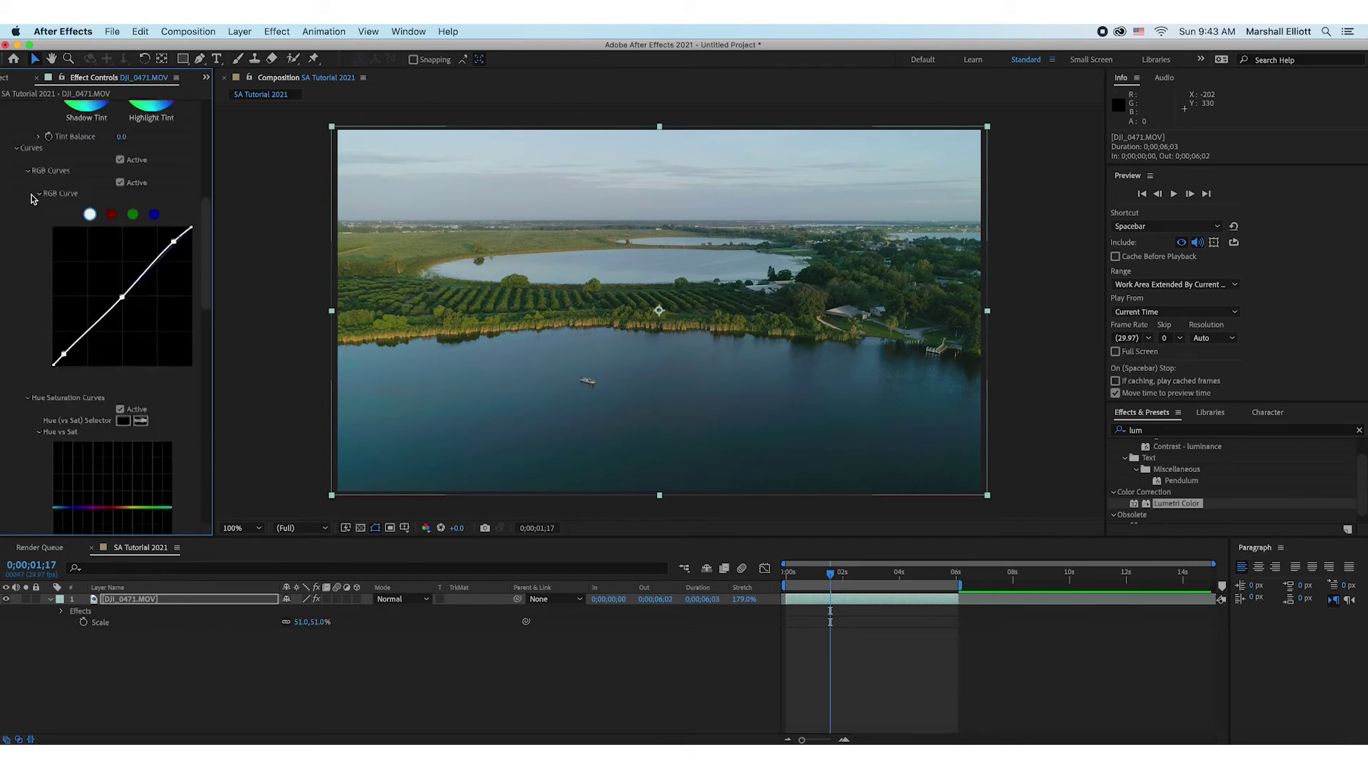
click(16, 148)
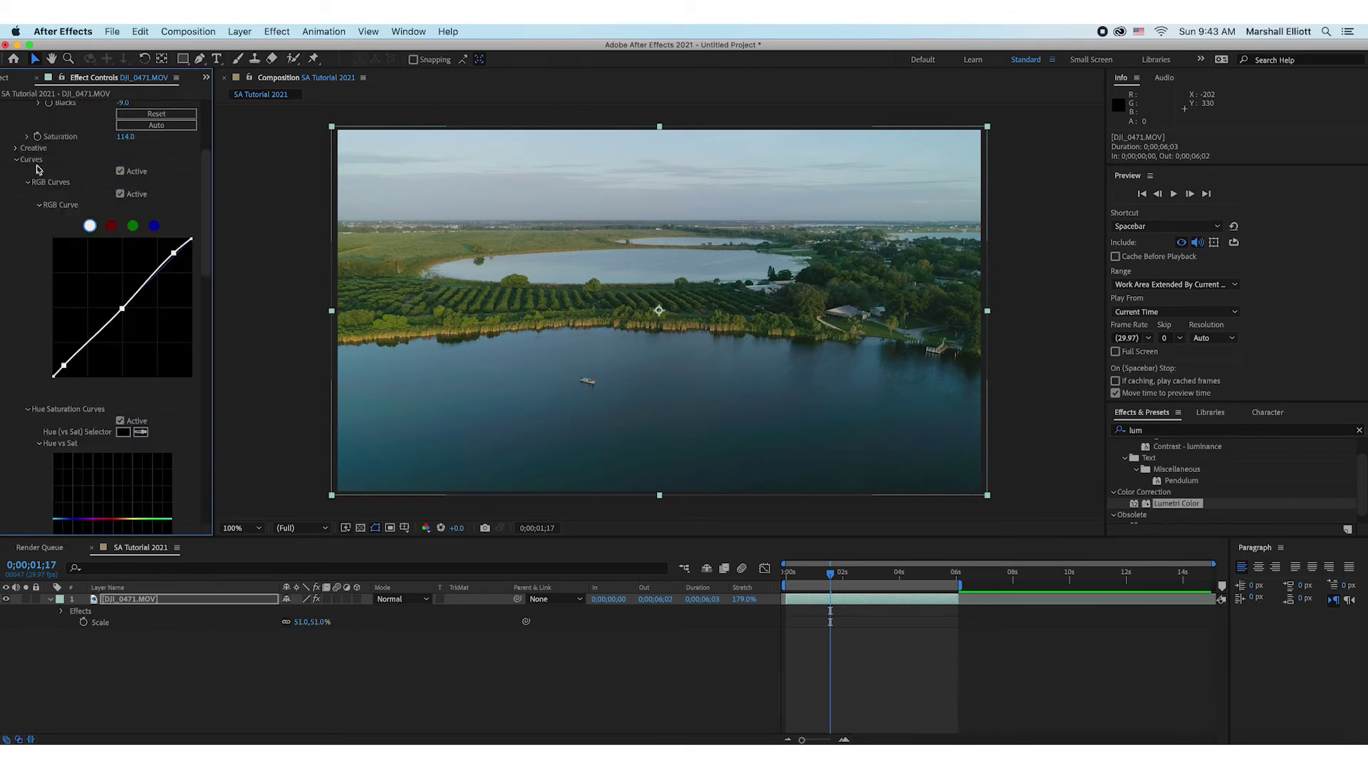
scroll(17, 151, up, 4)
click(16, 290)
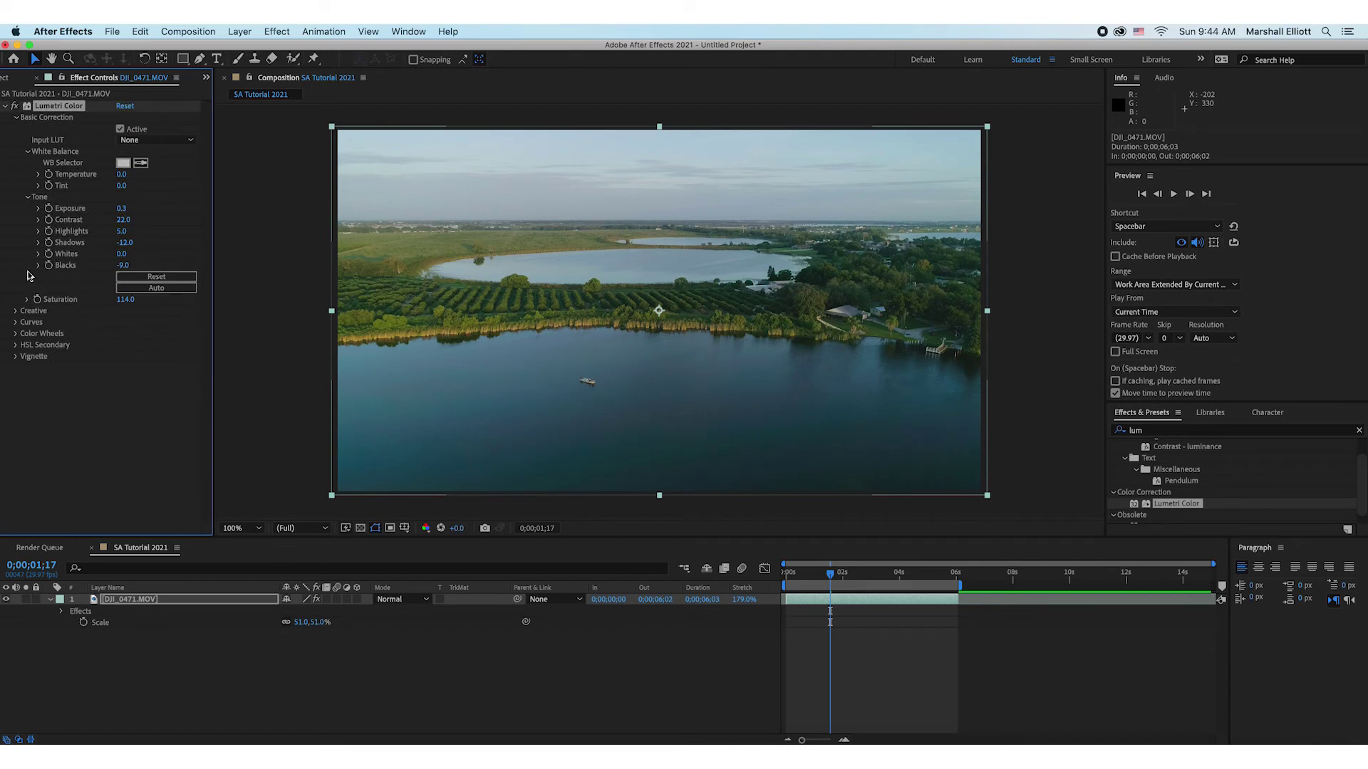
click(16, 119)
click(152, 299)
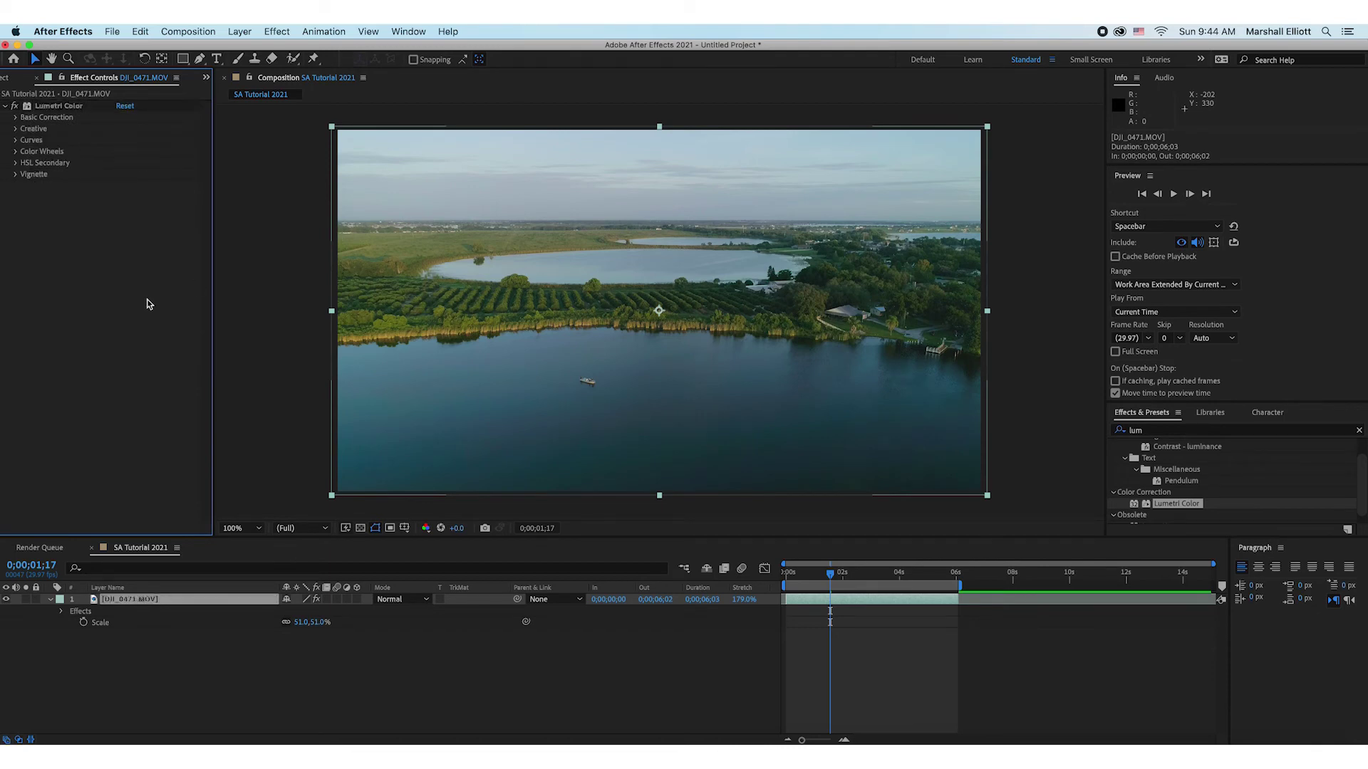
click(693, 367)
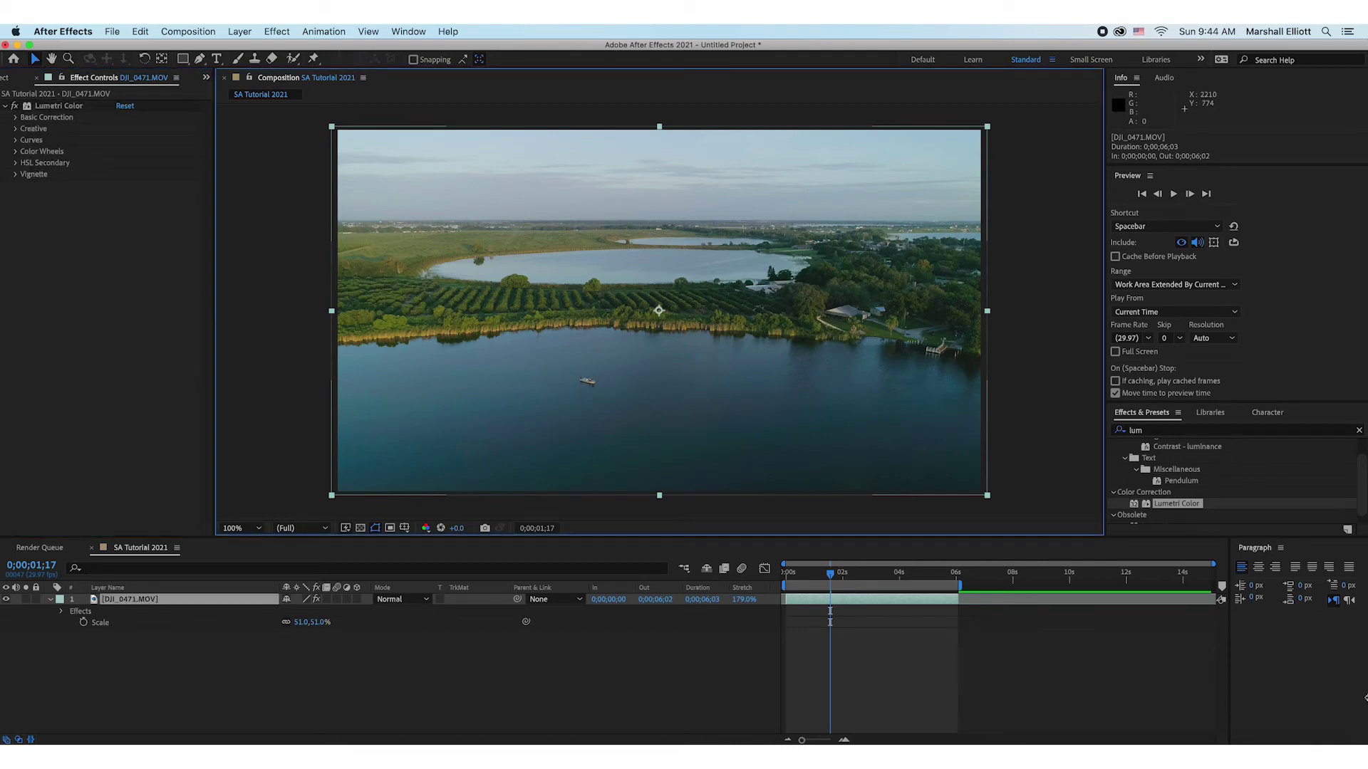
Scrub to about 3 seconds, compare with the grade off and on, then return to 0;00;00;06.
drag(843, 581, 891, 580)
click(15, 106)
click(14, 106)
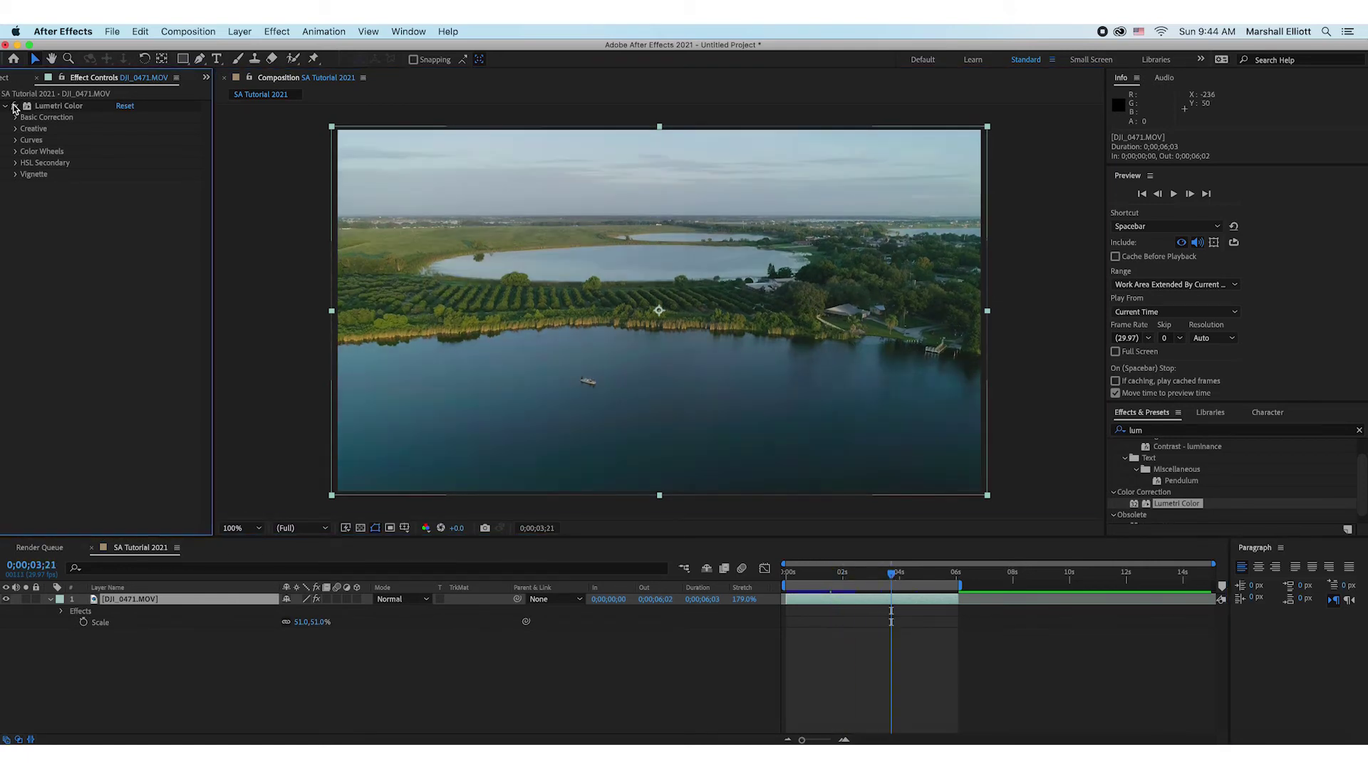
drag(843, 580, 798, 581)
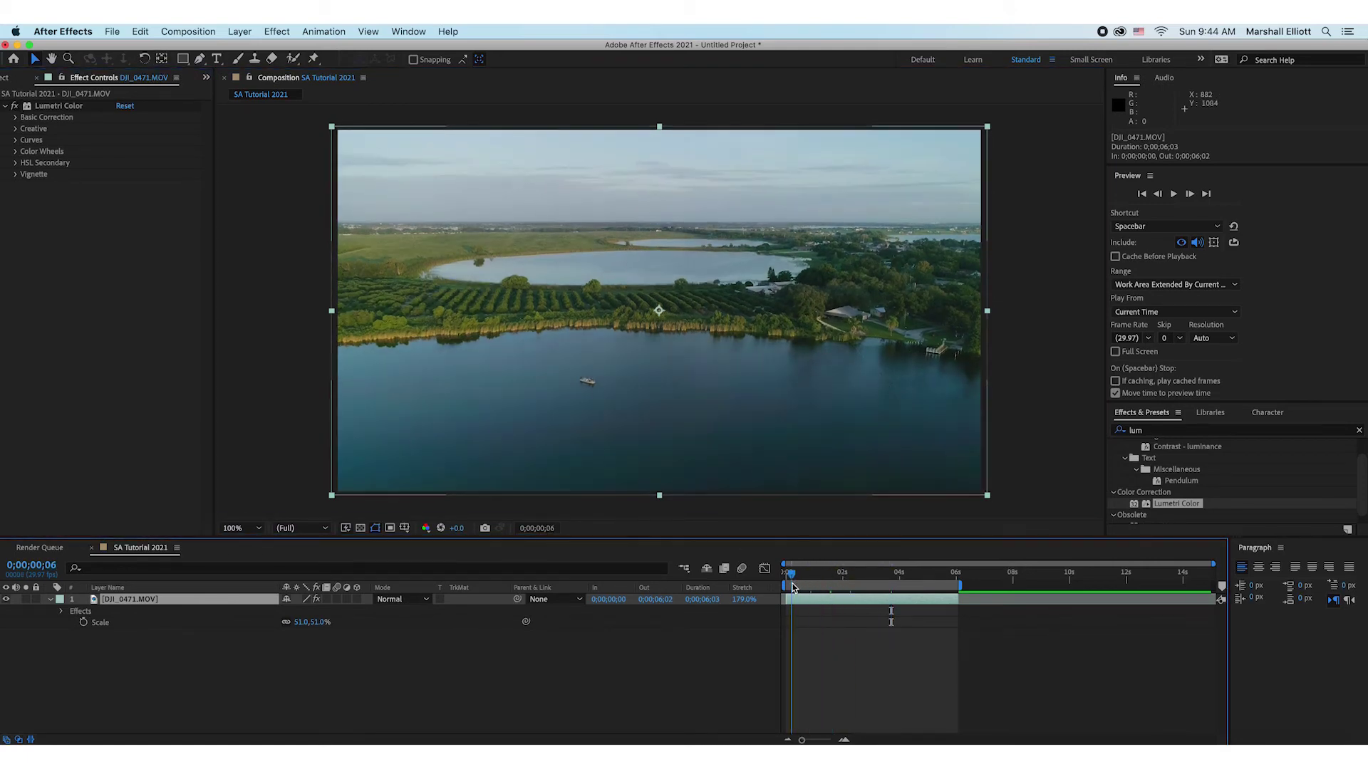